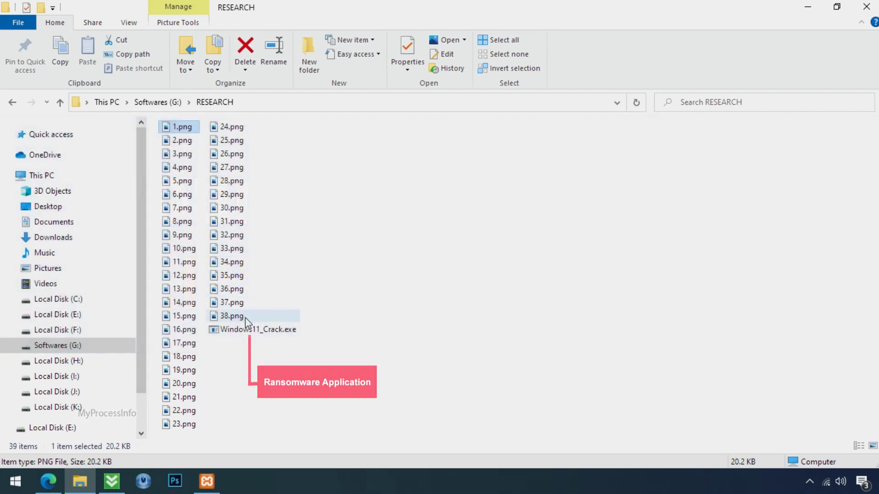
Step: Select the Windows11_Crack.exe ransomware program in G:\RESEARCH
click(256, 330)
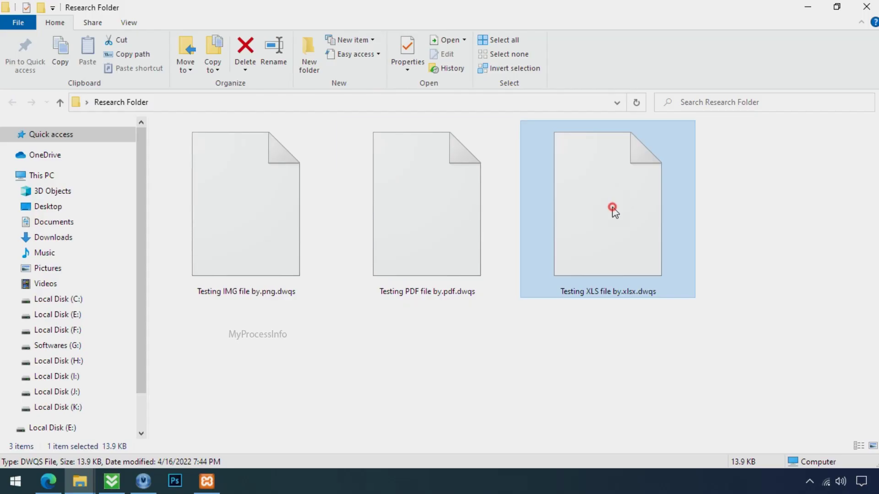
Step: Remove '.dwqs' to rename the IMG test file 'Testing IMG file by.png', then try opening it
click(281, 260)
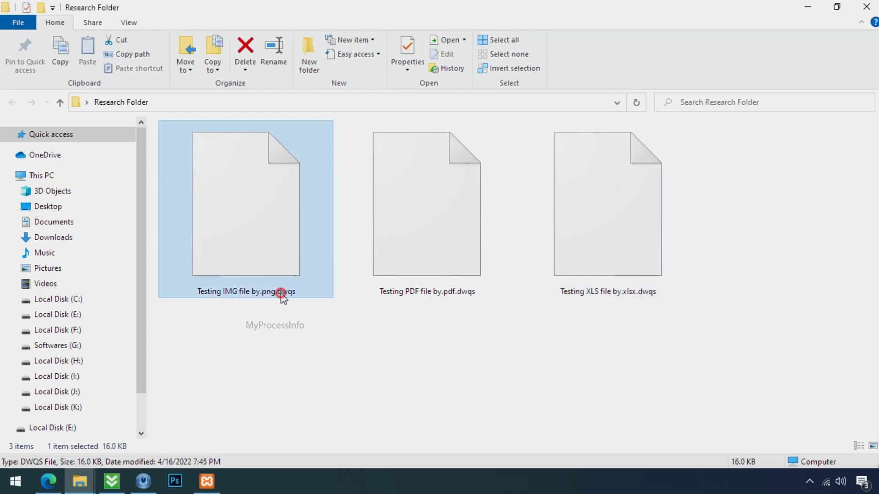
click(281, 296)
click(278, 292)
drag(323, 293, 326, 298)
key(BackSpace)
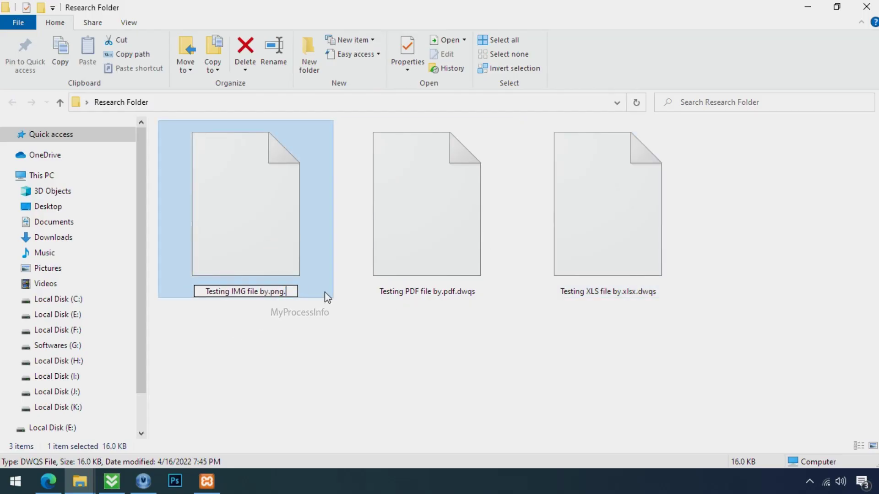
key(Return)
click(501, 245)
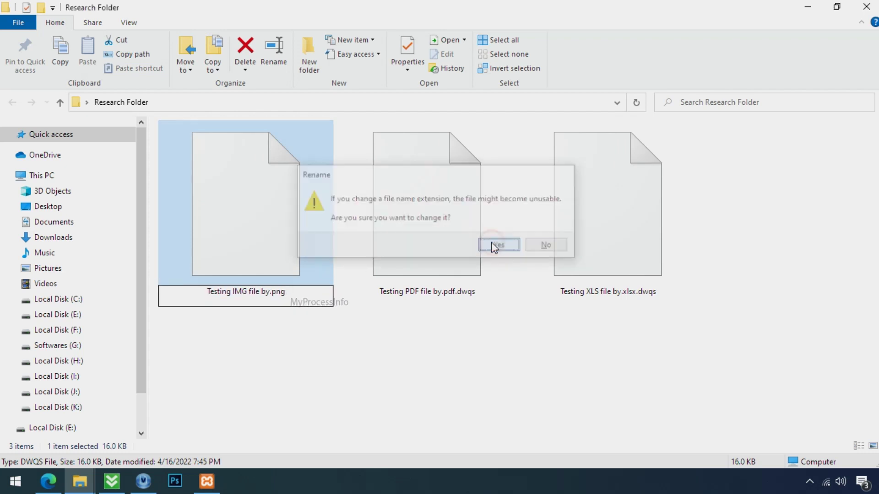
double_click(289, 276)
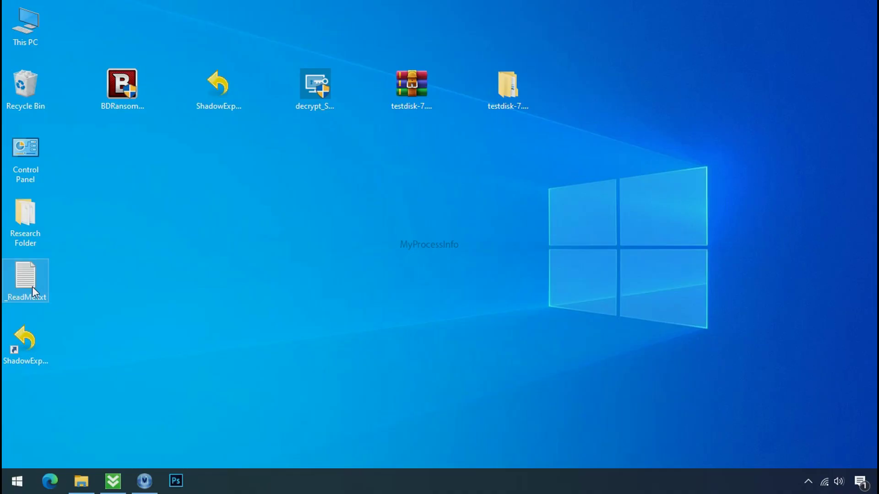
Step: Open the desktop's _ReadMe.txt note and highlight both contact e-mail addresses and the personal ID
double_click(32, 286)
scroll(235, 247, down, 7)
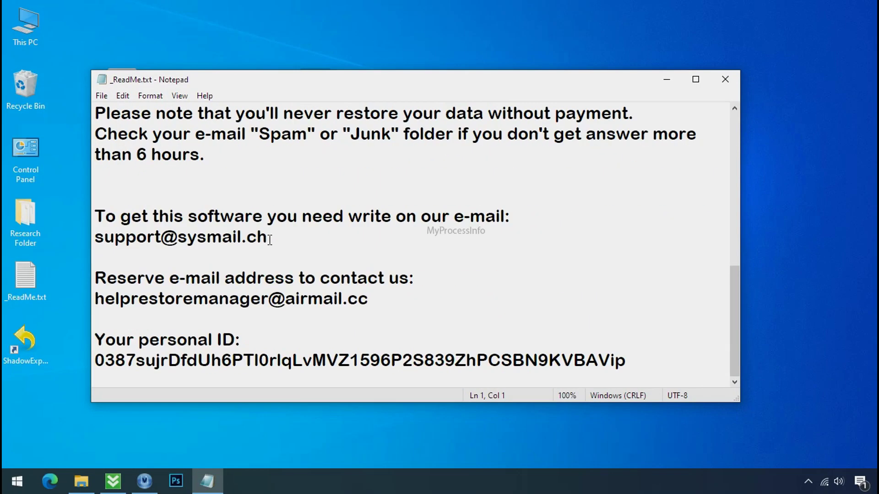
double_click(235, 247)
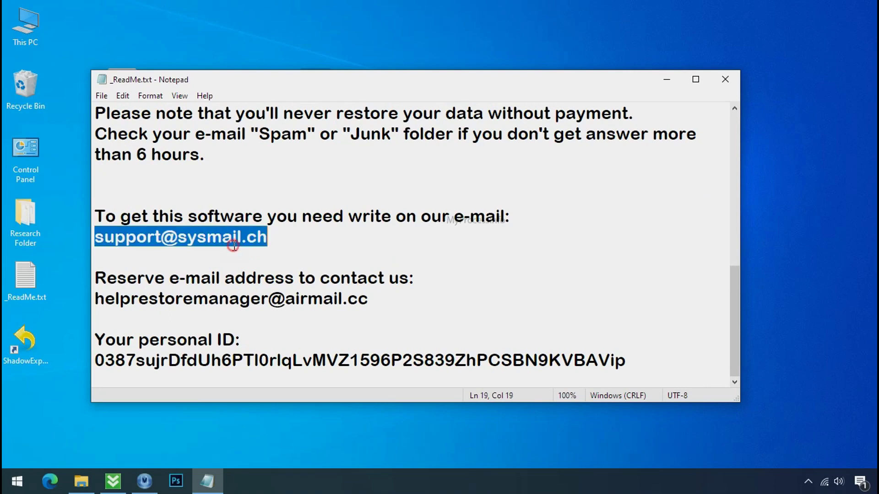
double_click(218, 298)
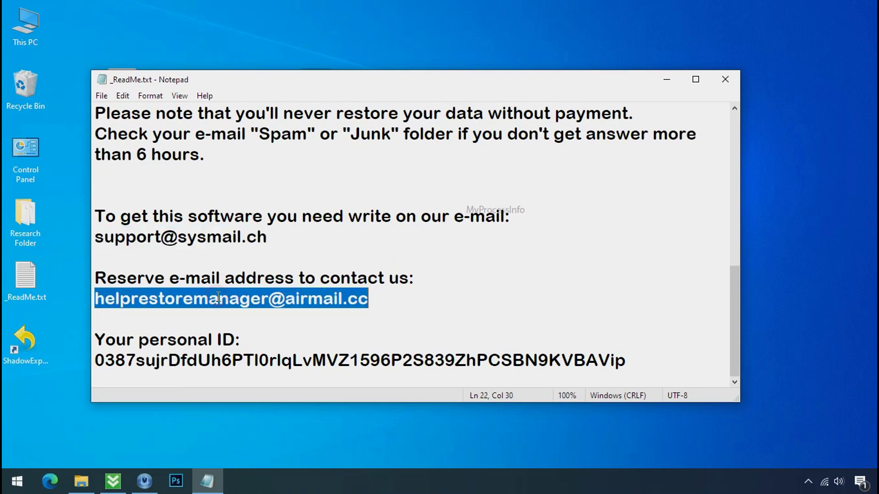
double_click(227, 361)
scroll(259, 329, up, 7)
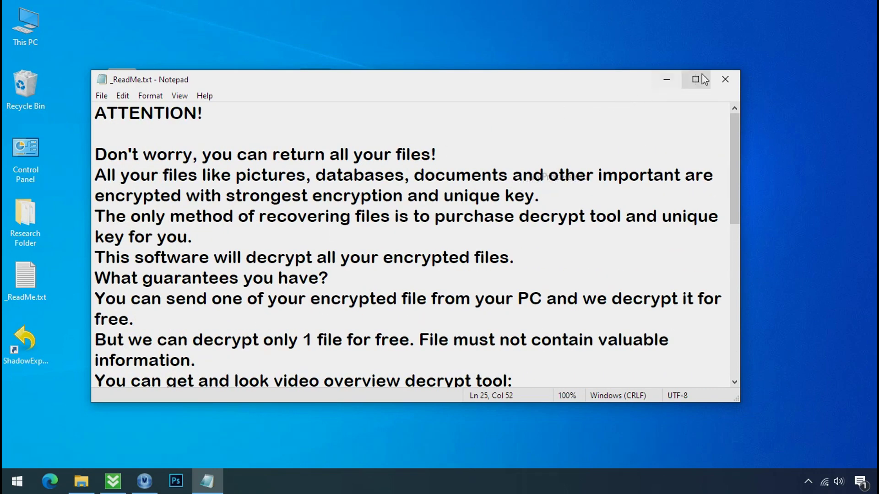
Step: Close the ransom note, then download BDRansomRecognitionTool.exe from the Bitdefender blog and launch it
click(726, 83)
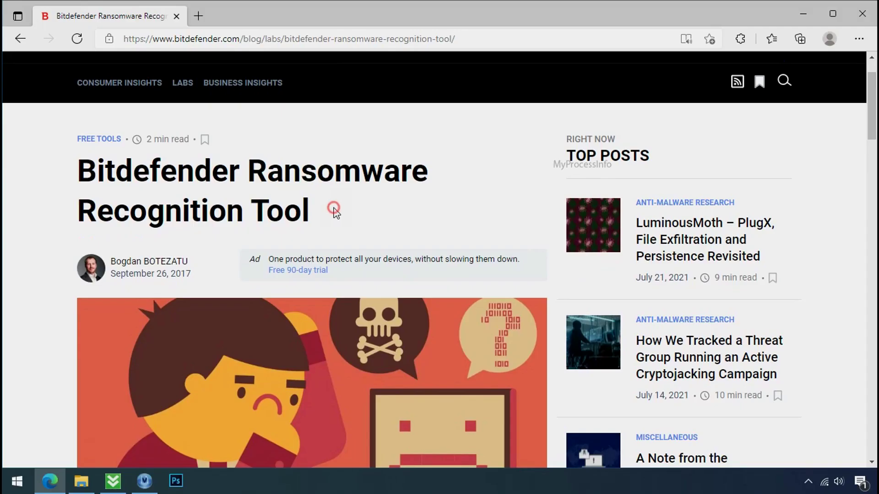
scroll(334, 212, down, 10)
scroll(336, 218, down, 5)
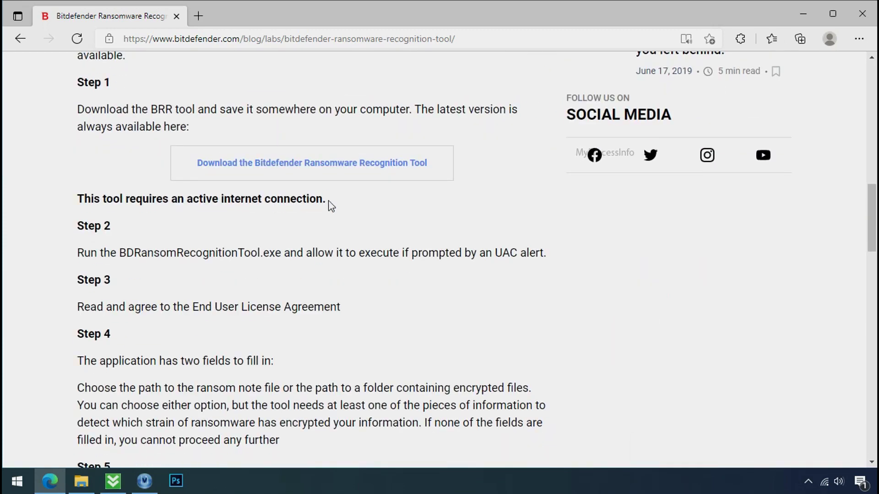
click(324, 171)
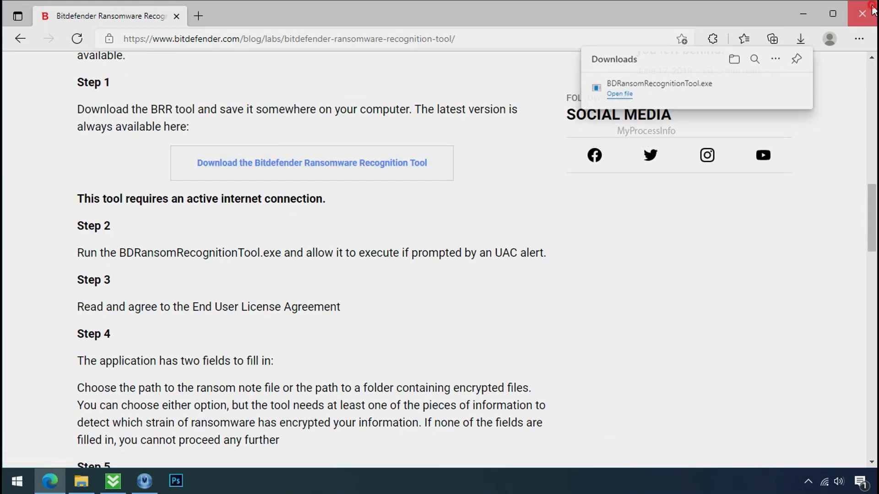
click(804, 23)
click(124, 90)
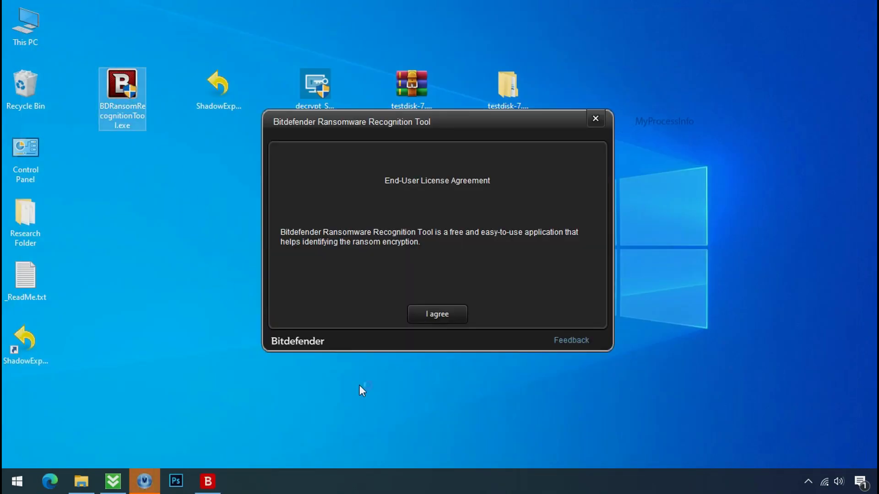
Step: Accept the licence, scan _ReadMe.txt as the ransom note, then close the STOP/KeyPass results and tool
click(437, 314)
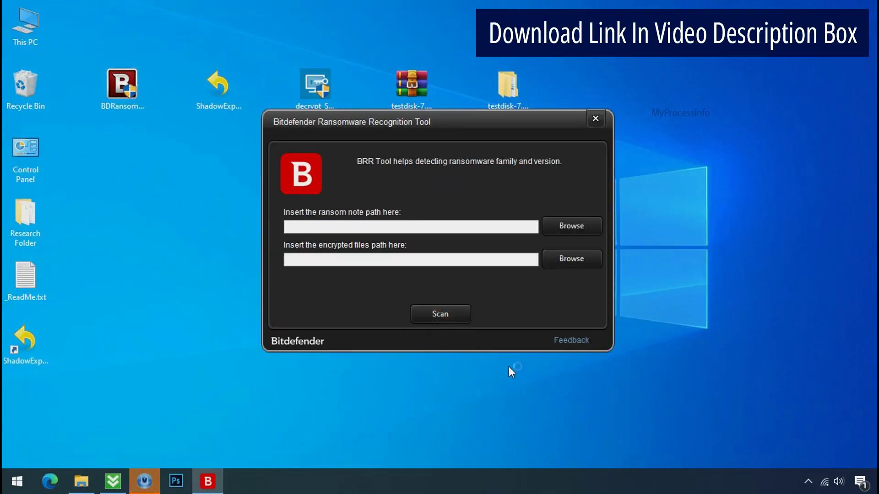
click(571, 224)
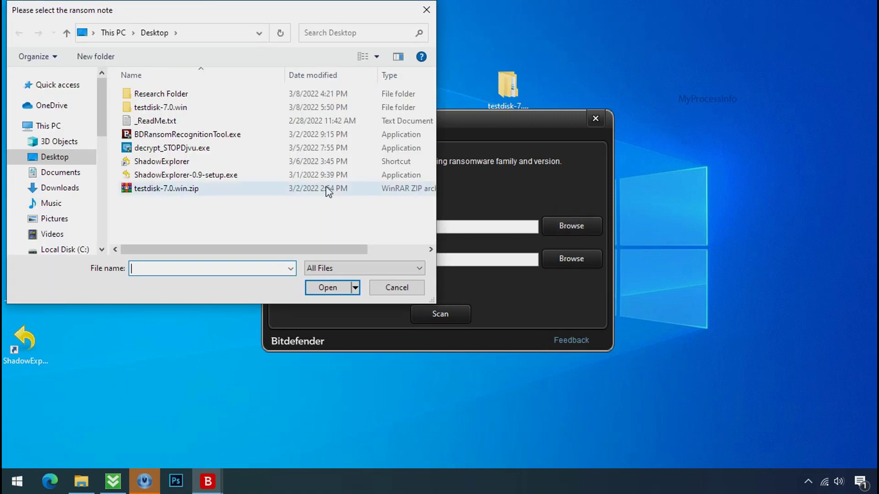
double_click(163, 121)
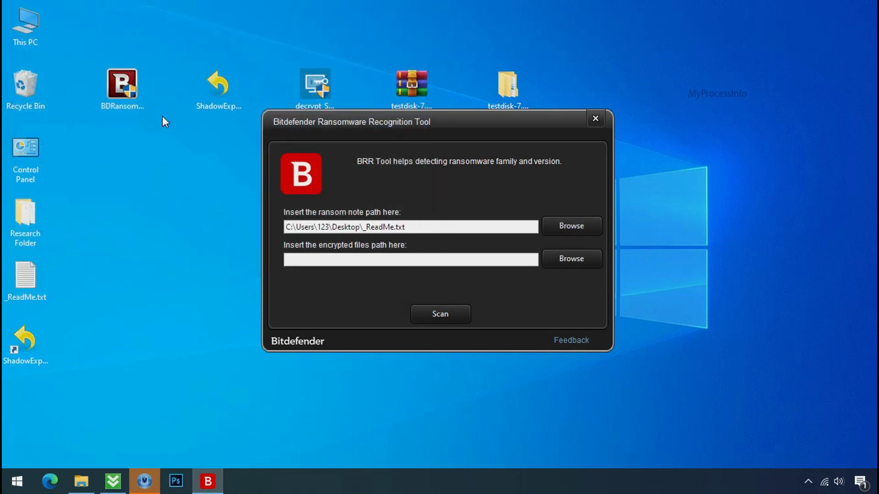
click(441, 320)
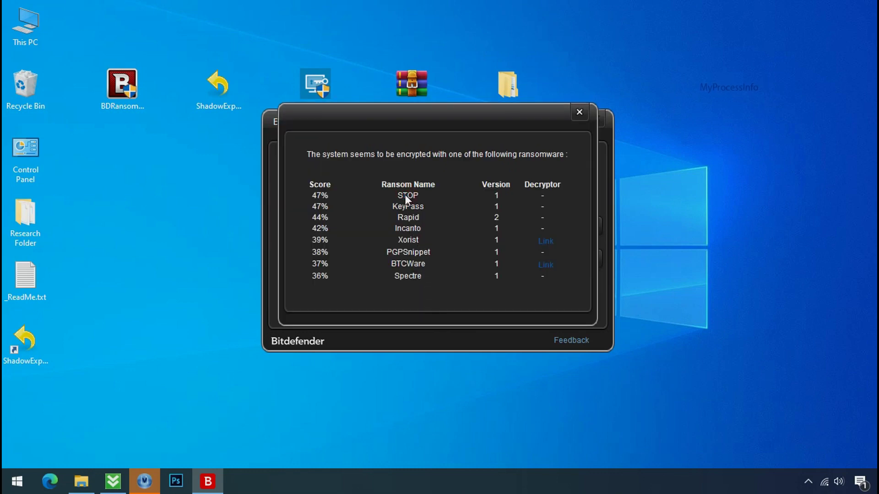
click(579, 112)
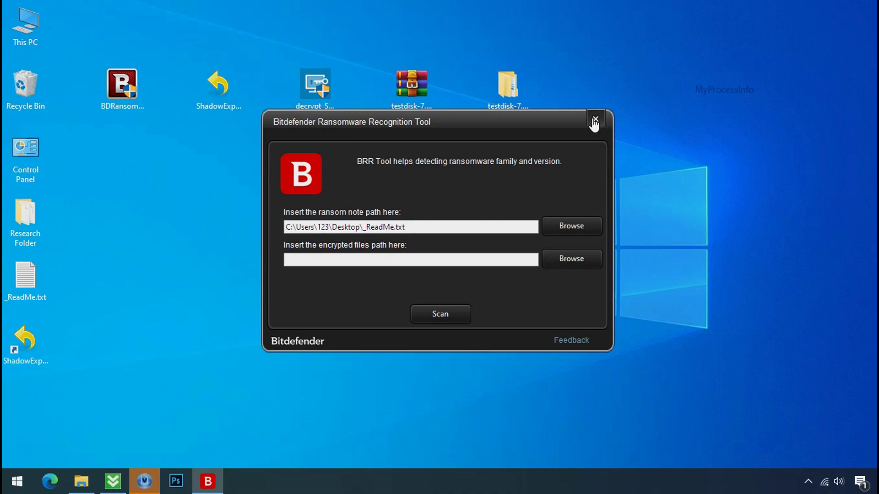
click(595, 121)
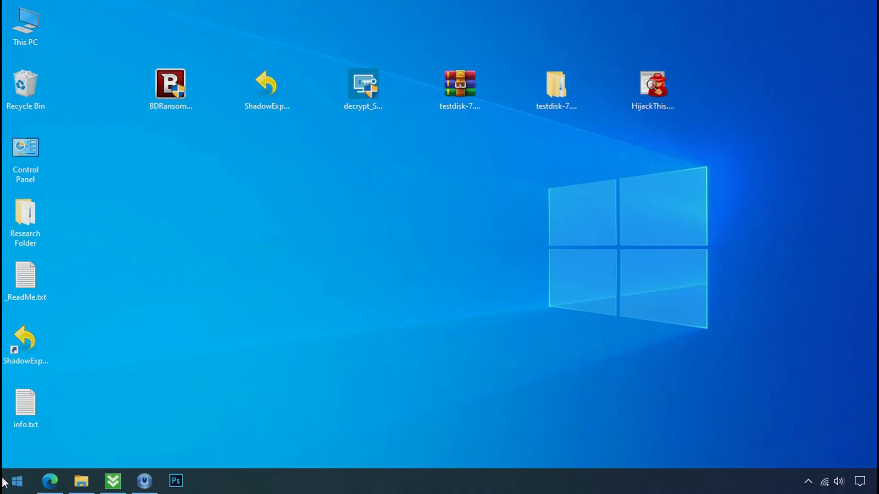
Step: Search %LOCALAPPDATA% from the Start menu to open the AppData\Local folder
click(5, 482)
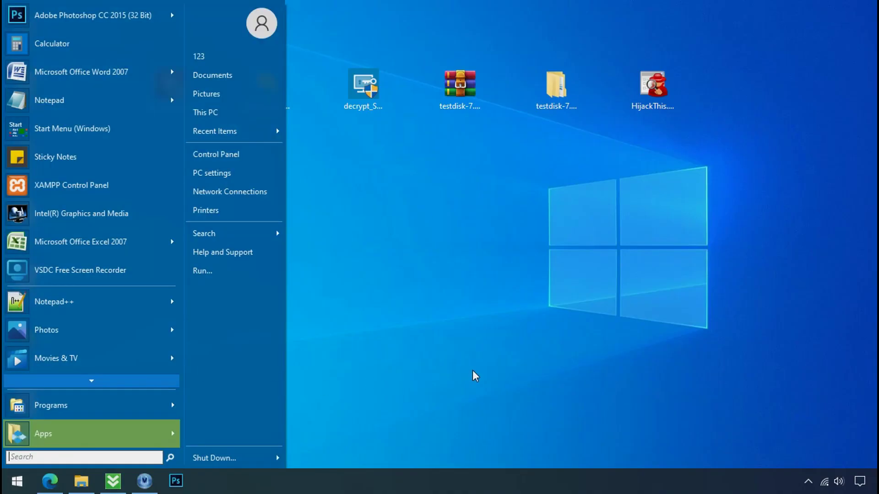
text(%LOCAL)
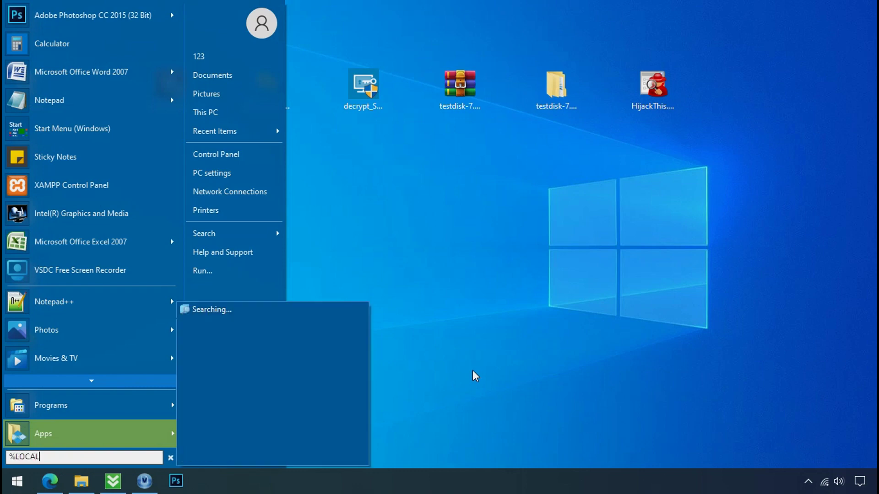
text(APPDATA%)
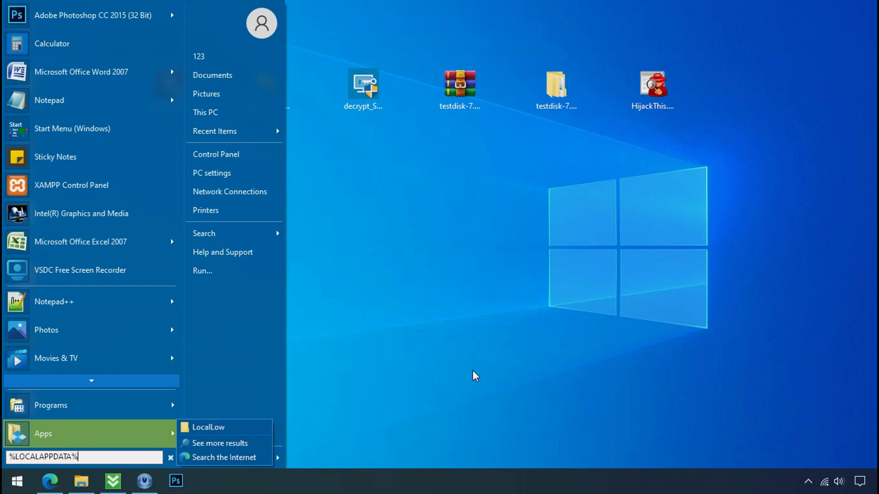
key(Return)
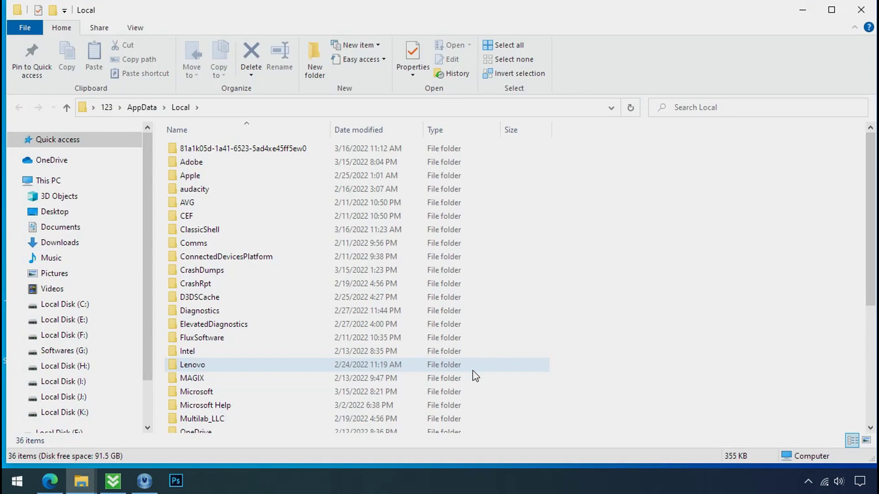
Step: Open the random-named 81a1k05d-… folder and try deleting D6E1.exe
click(531, 151)
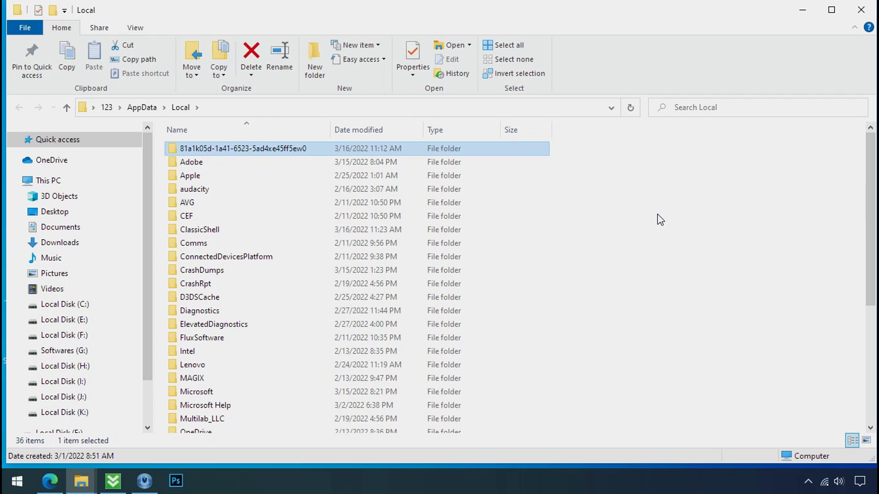
double_click(238, 152)
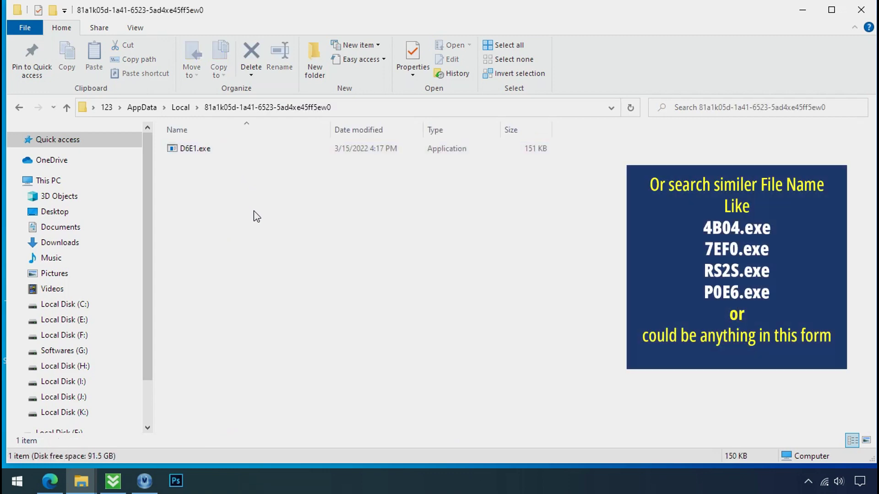
click(174, 151)
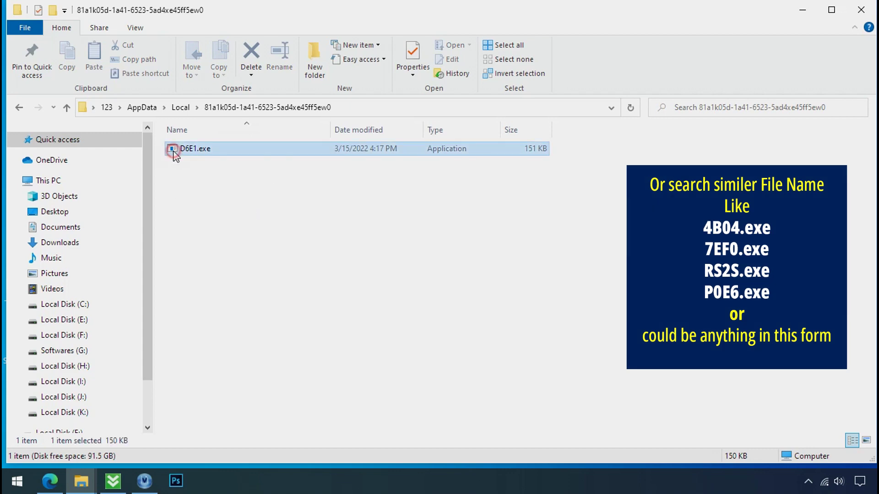
right_click(197, 155)
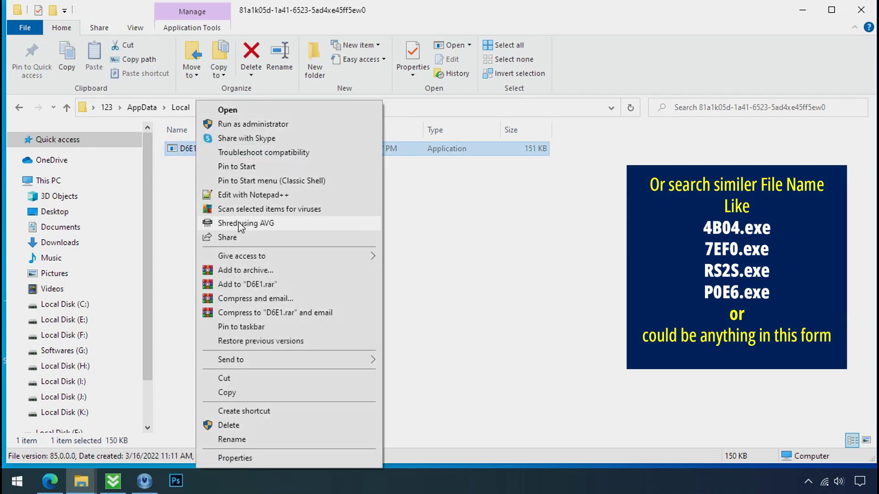
click(274, 425)
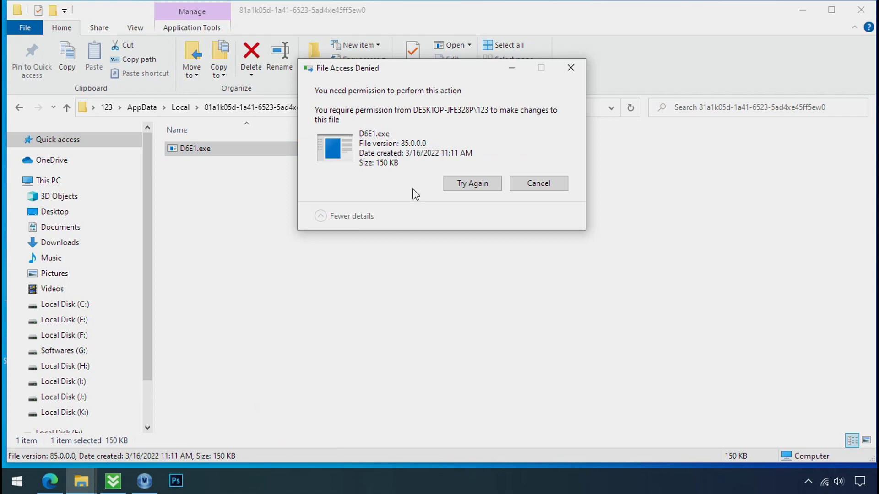
Step: Retry the denied deletion three times, then close the access-denied dialog and Explorer
click(472, 183)
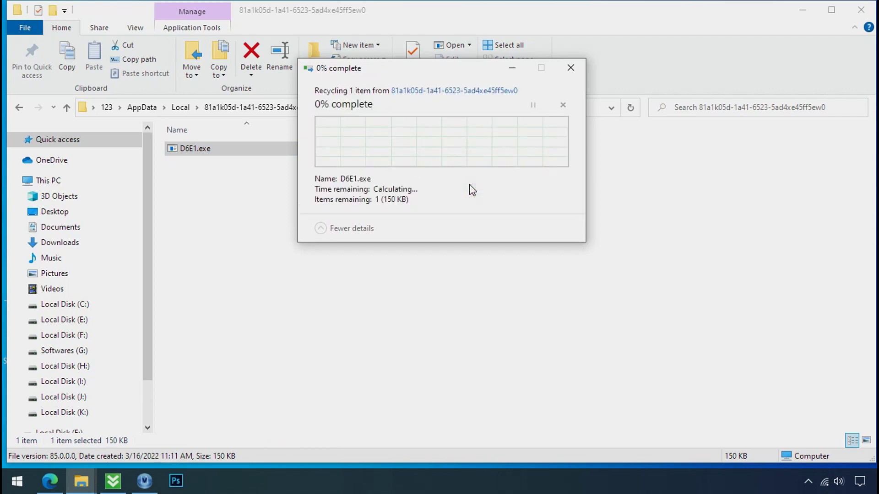
click(471, 188)
click(473, 188)
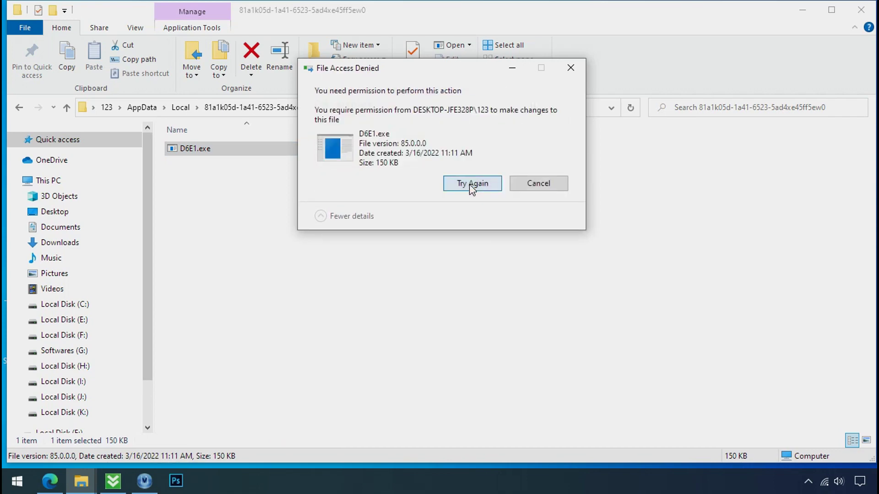
click(571, 68)
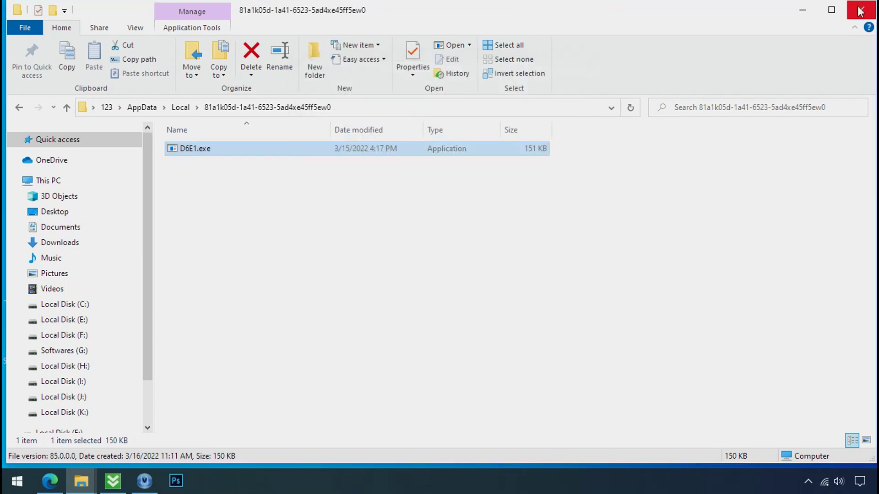
click(862, 9)
Step: Launch Task Manager from the taskbar and scroll the Processes list down to the D6E1.exe rows
right_click(666, 483)
click(682, 415)
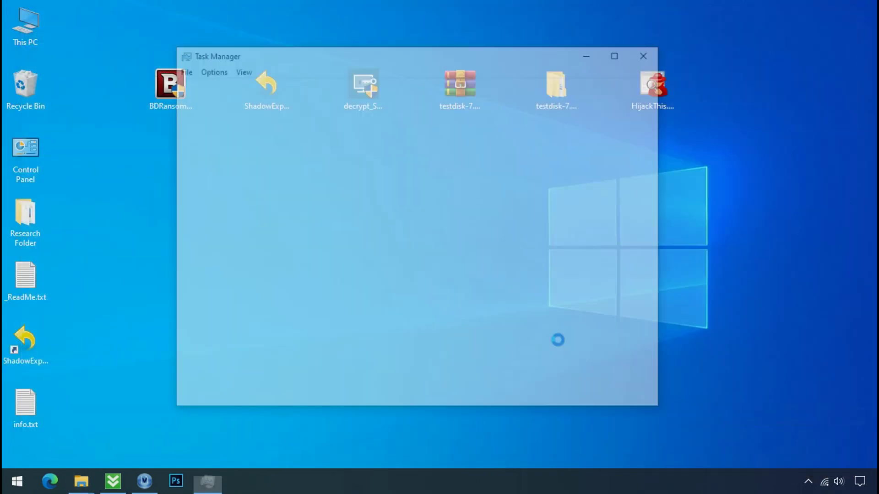
scroll(268, 183, down, 1)
scroll(268, 183, down, 4)
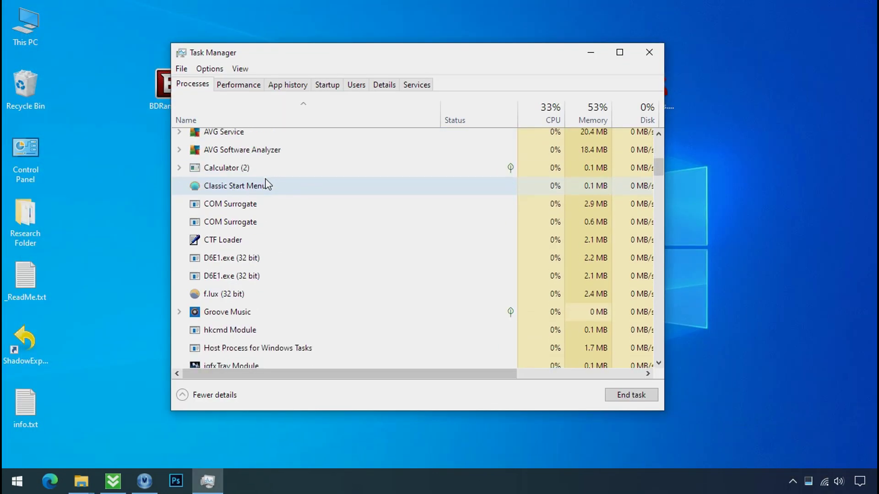
Step: Inspect the two D6E1.exe (32 bit) processes and bring up the first one's context menu
click(262, 201)
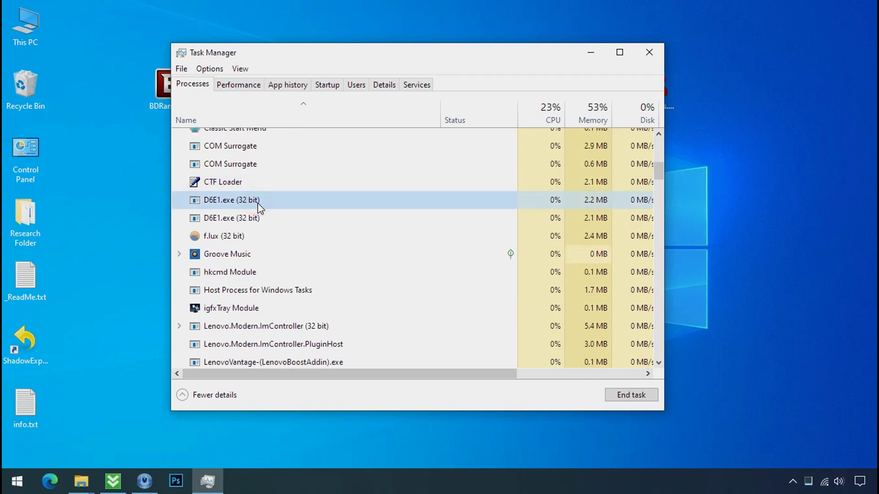
click(263, 222)
click(303, 199)
click(319, 217)
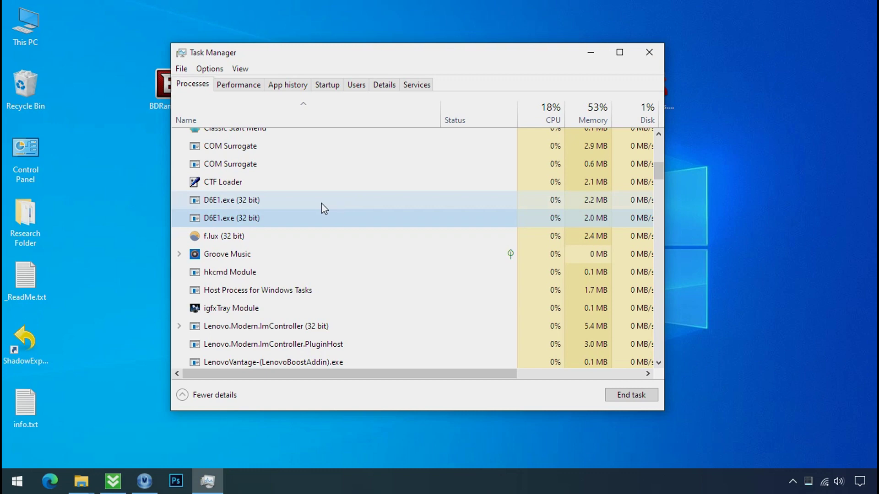
click(263, 203)
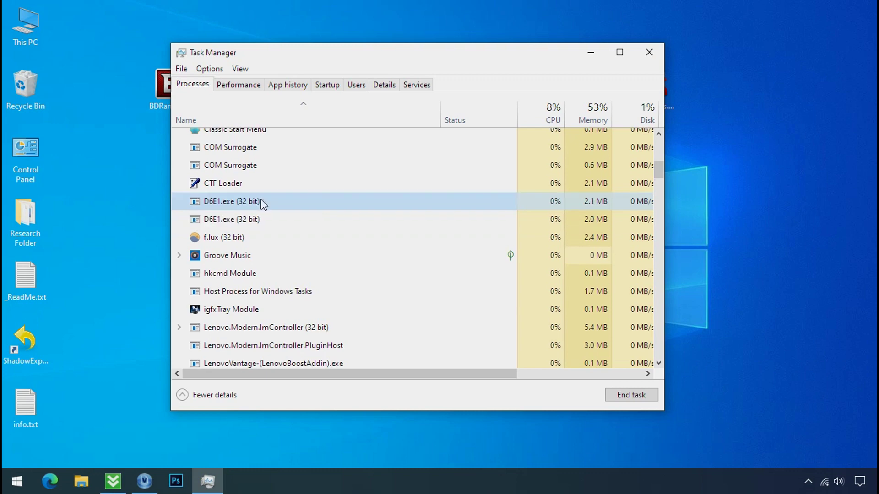
right_click(264, 203)
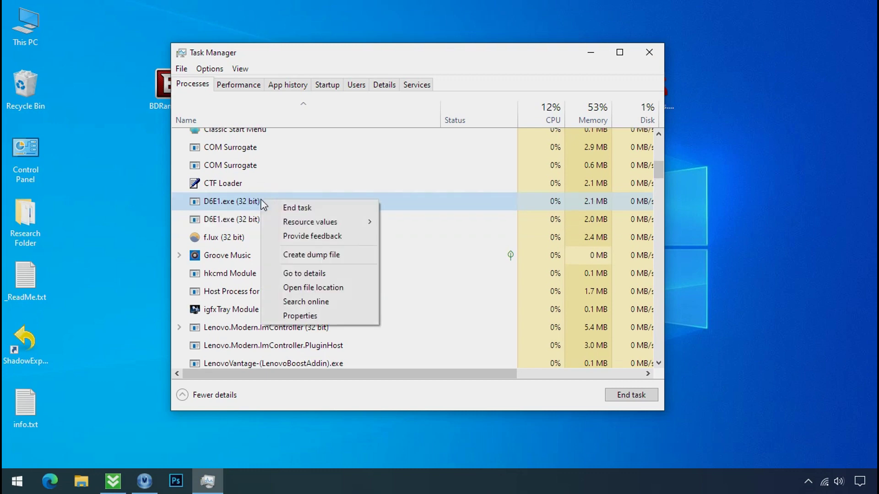
Step: Open the file locations of both D6E1.exe processes, in AppData\Local\Temp and AppData\Local
click(295, 289)
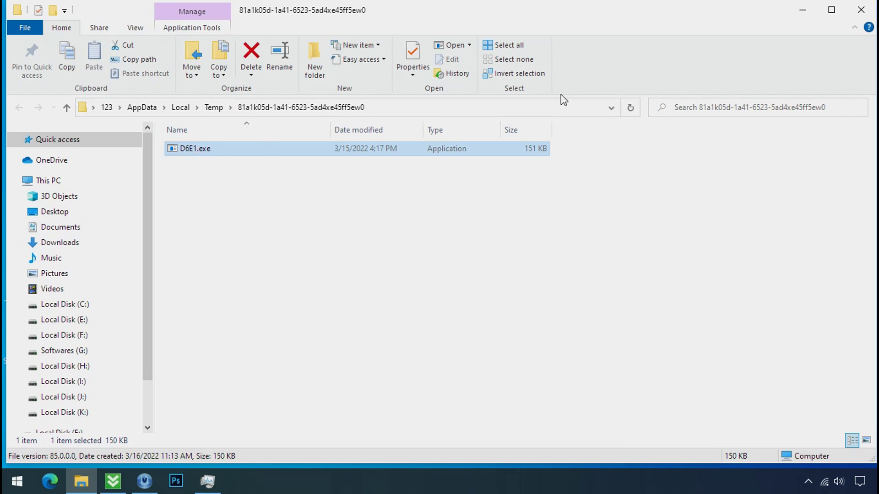
click(802, 10)
right_click(281, 238)
click(323, 327)
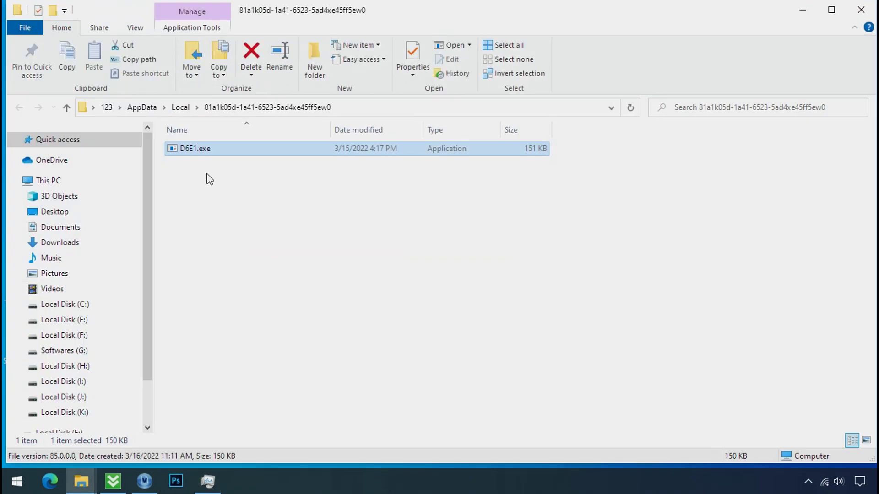
click(194, 165)
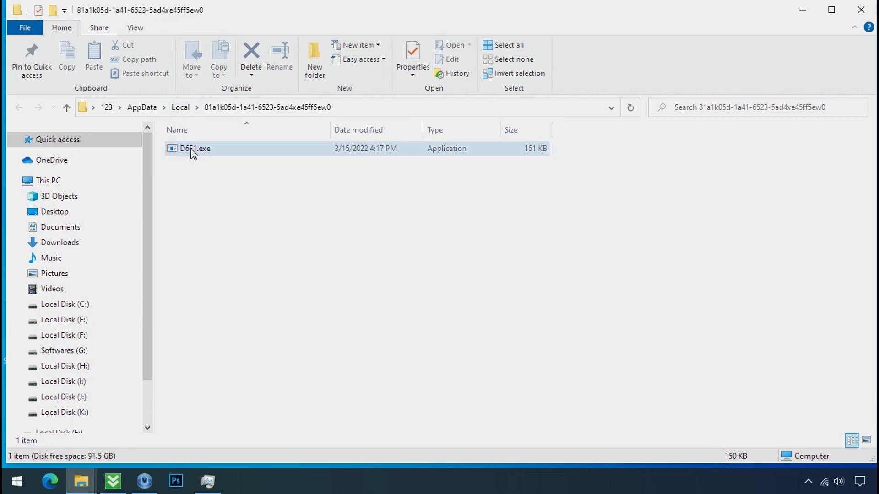
click(804, 11)
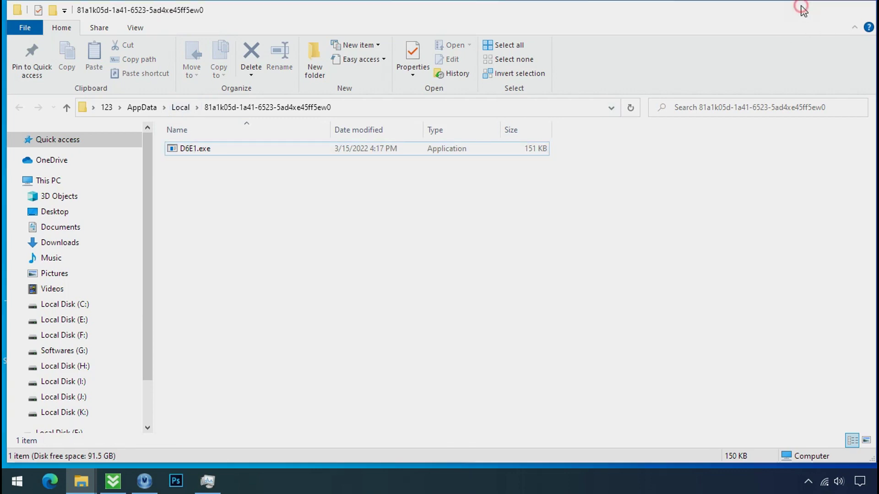
Step: End both D6E1.exe processes from the Processes list
click(257, 221)
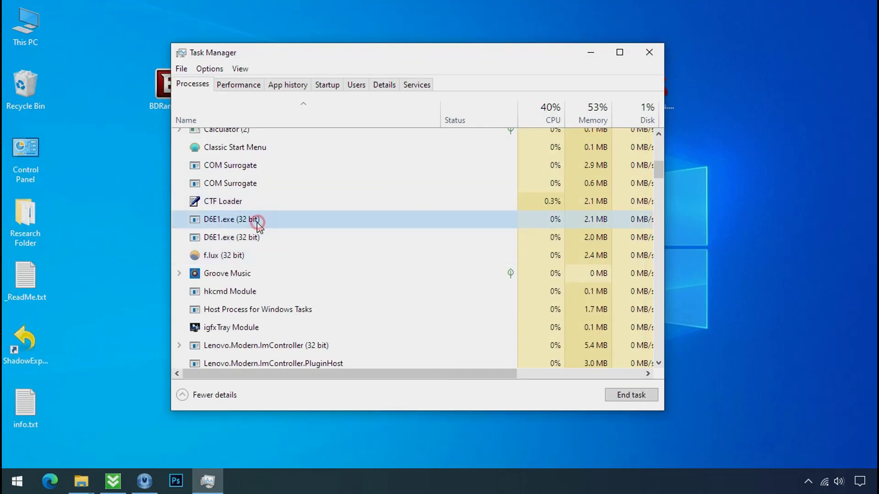
right_click(257, 222)
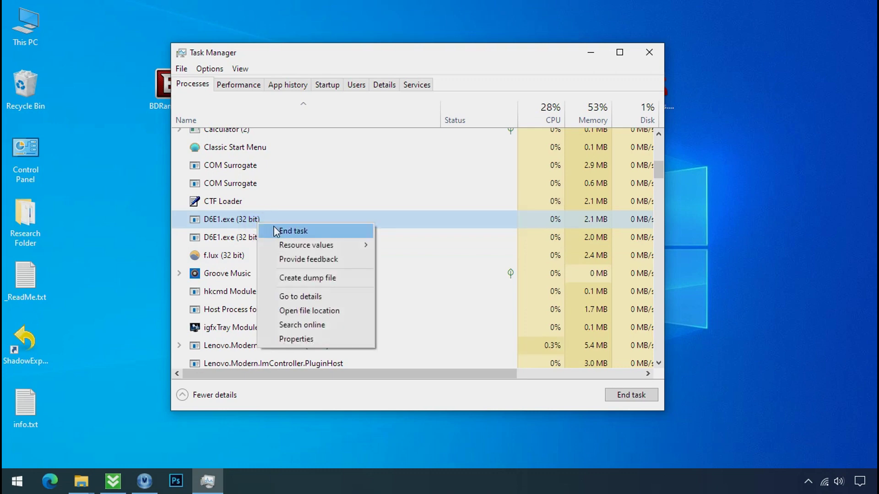
click(275, 230)
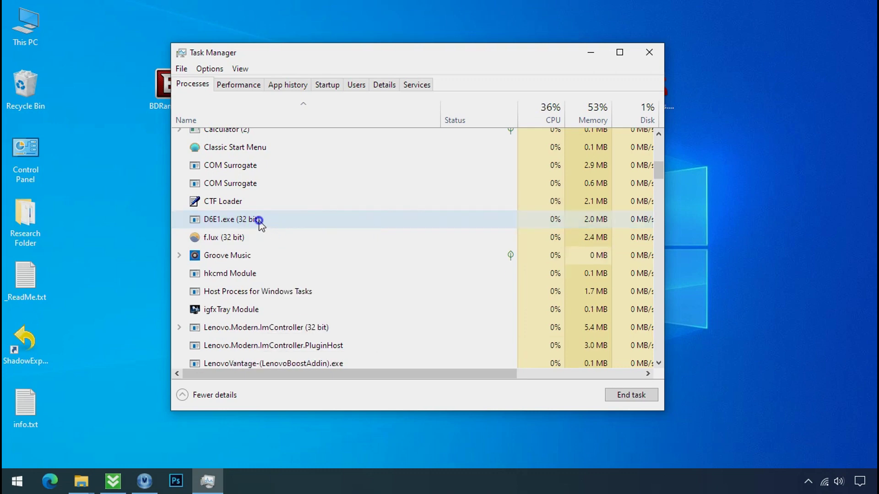
right_click(258, 222)
click(274, 229)
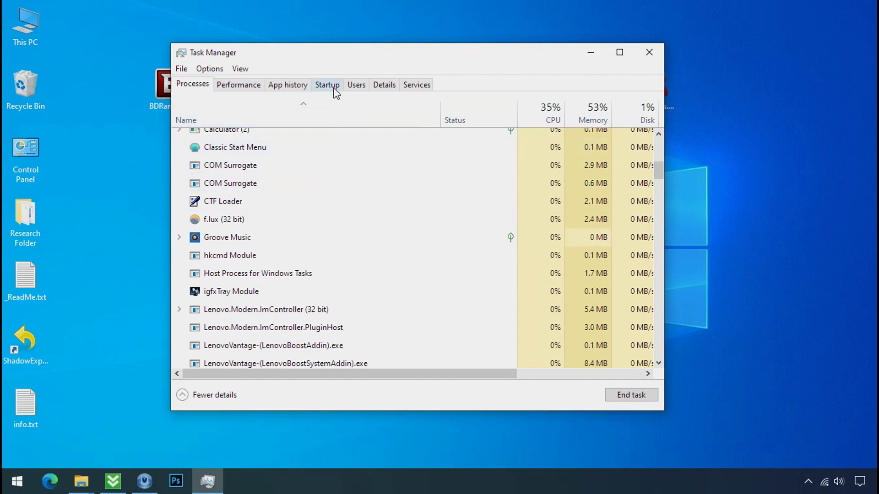
Step: Disable the D6E1.exe entry on the Startup tab and close Task Manager
click(335, 87)
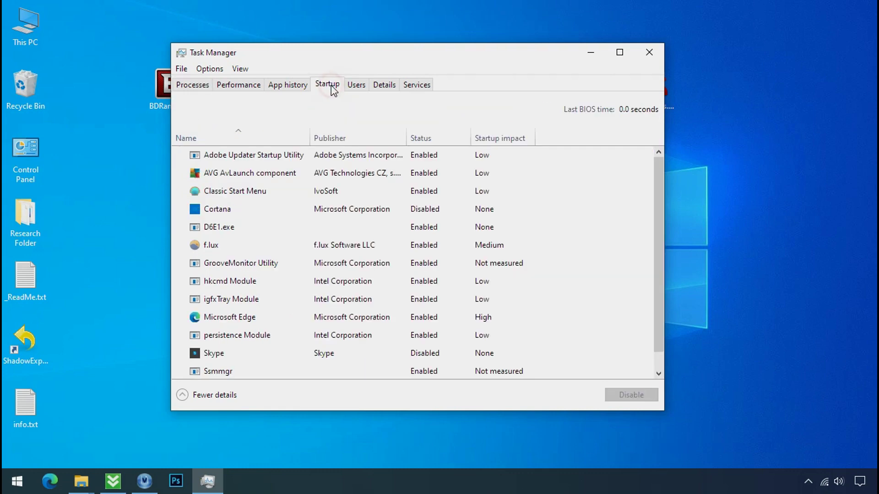
click(300, 226)
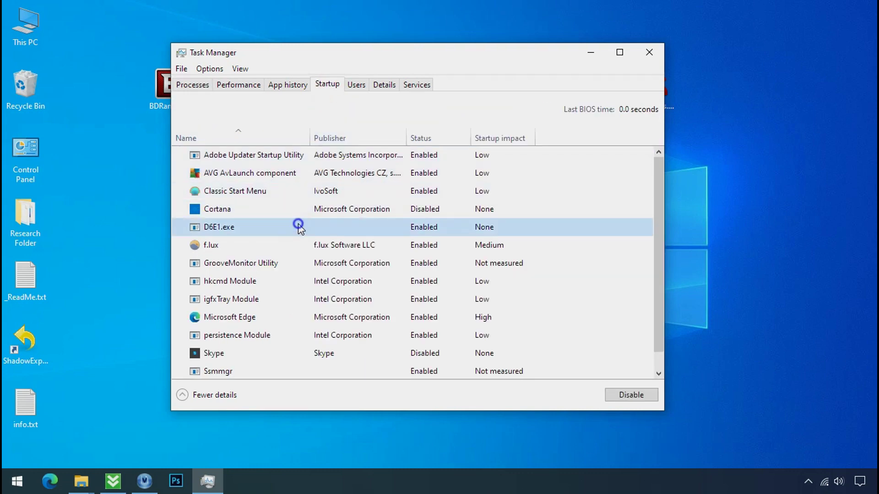
right_click(299, 224)
click(309, 230)
click(649, 52)
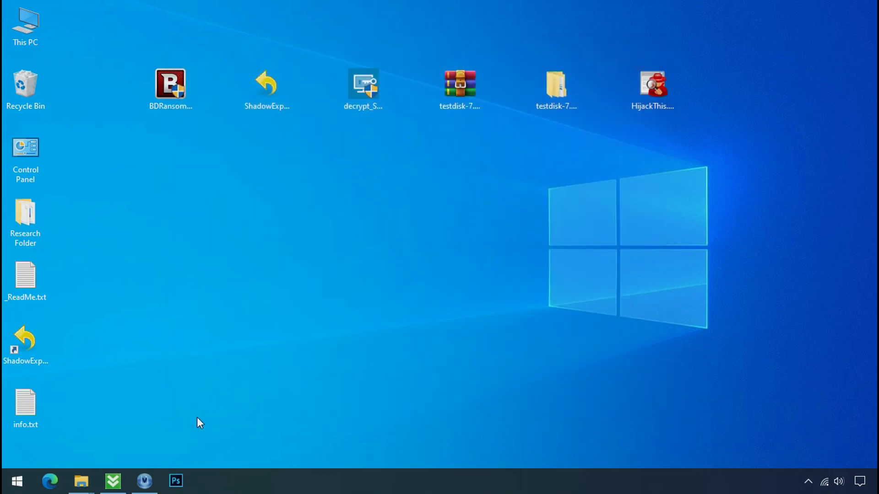
Step: Try deleting D6E1.exe from the AppData\Local folder, retrying twice before dismissing the access-denied warning
click(83, 484)
click(97, 447)
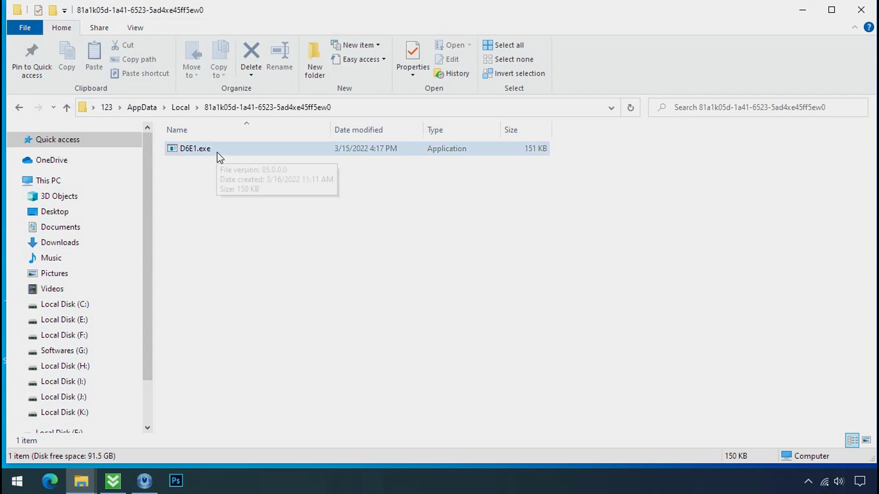
click(229, 157)
right_click(248, 157)
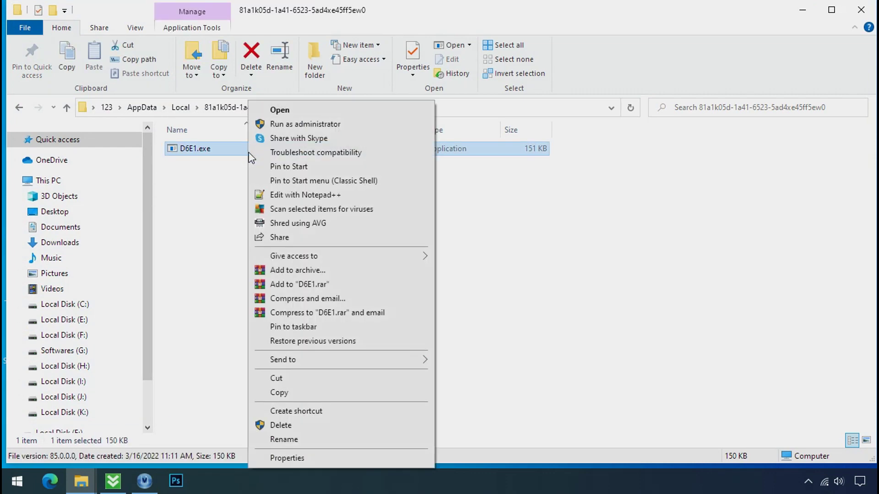
click(282, 425)
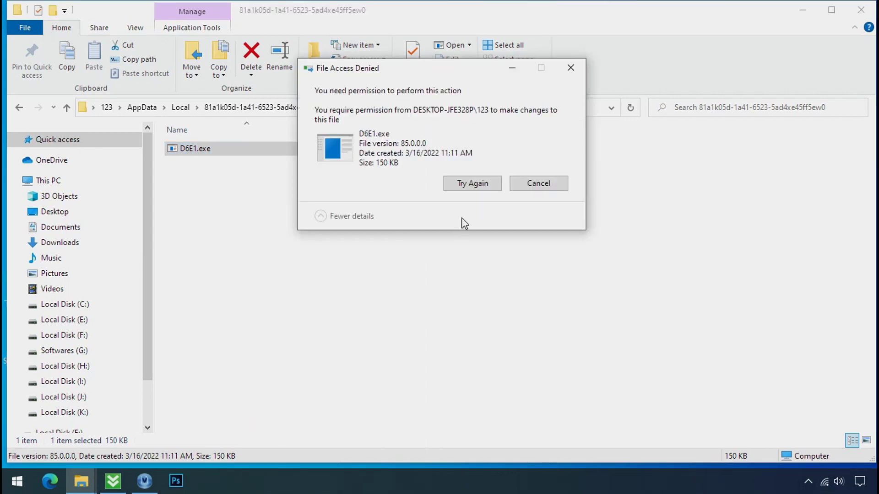
click(472, 183)
click(473, 186)
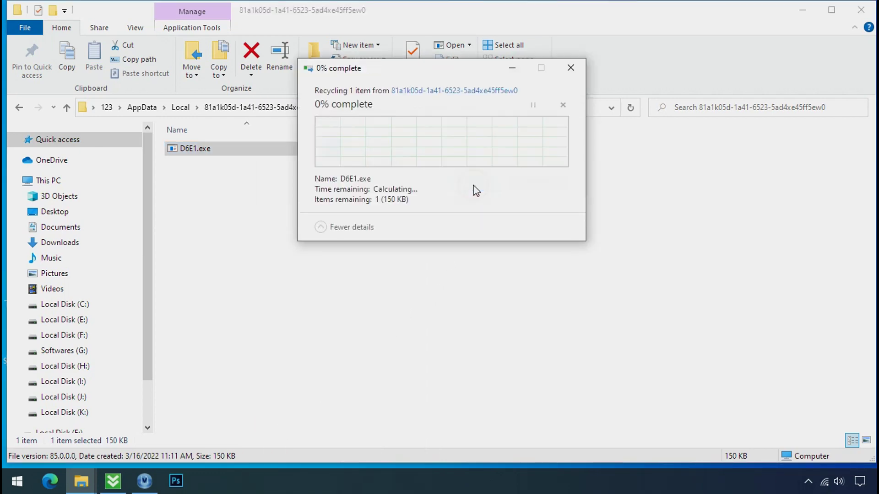
click(570, 69)
right_click(337, 152)
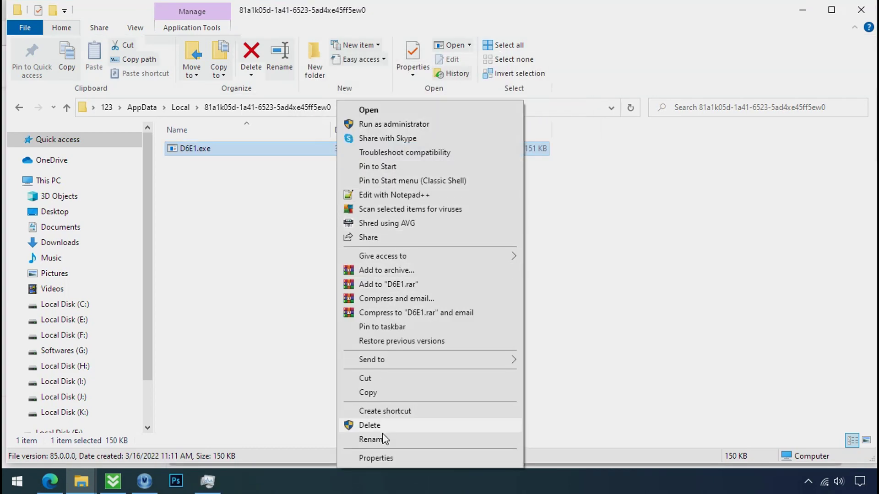
Step: In D6E1.exe's Security tab, open Advanced settings and choose Disable inheritance
click(377, 459)
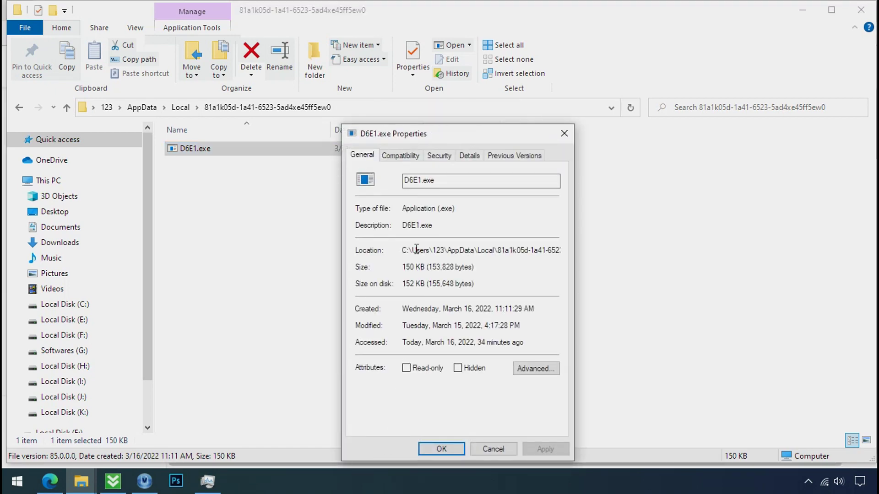
click(433, 156)
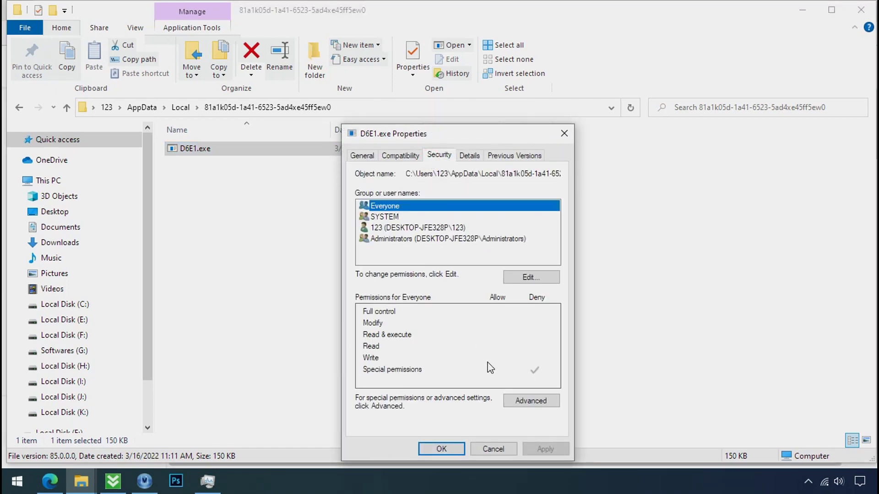
click(524, 407)
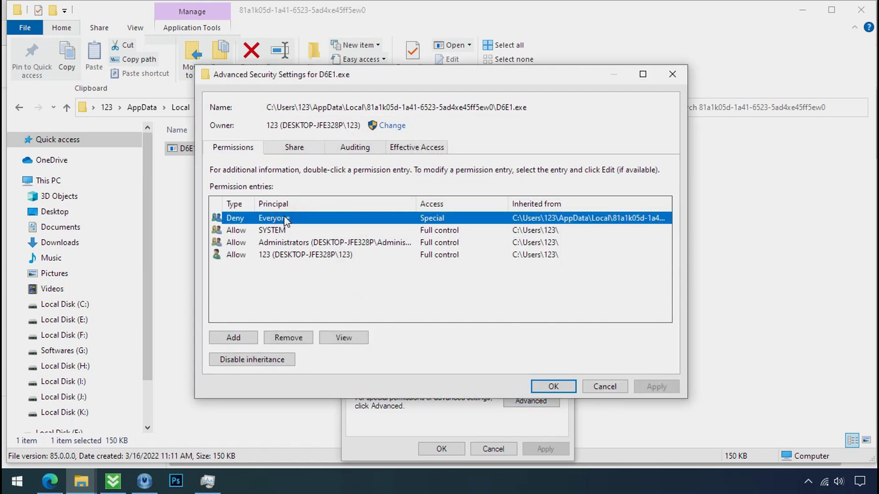
click(253, 361)
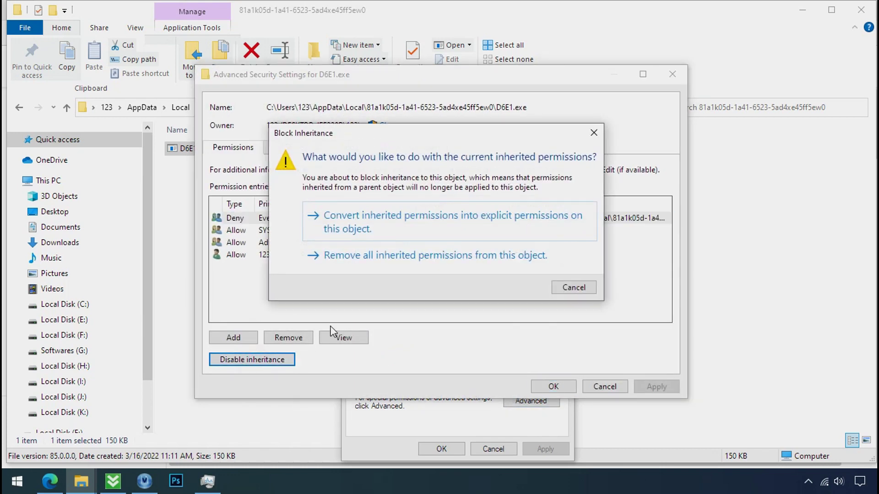
Step: Convert inherited permissions to explicit ones, remove the Deny Everyone entry, and apply and close
click(396, 229)
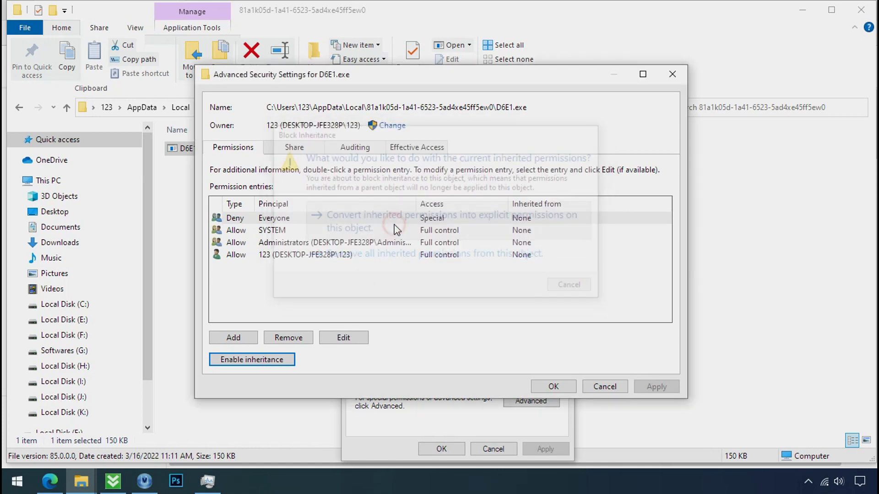
click(395, 222)
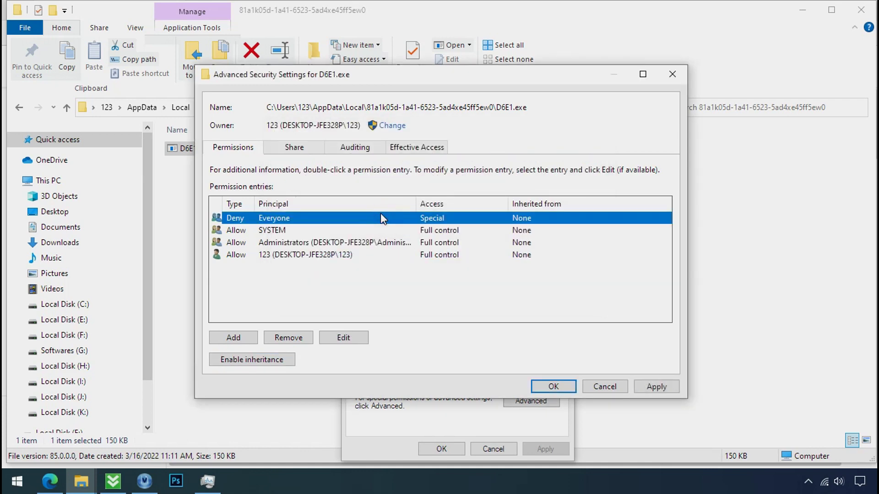
click(288, 338)
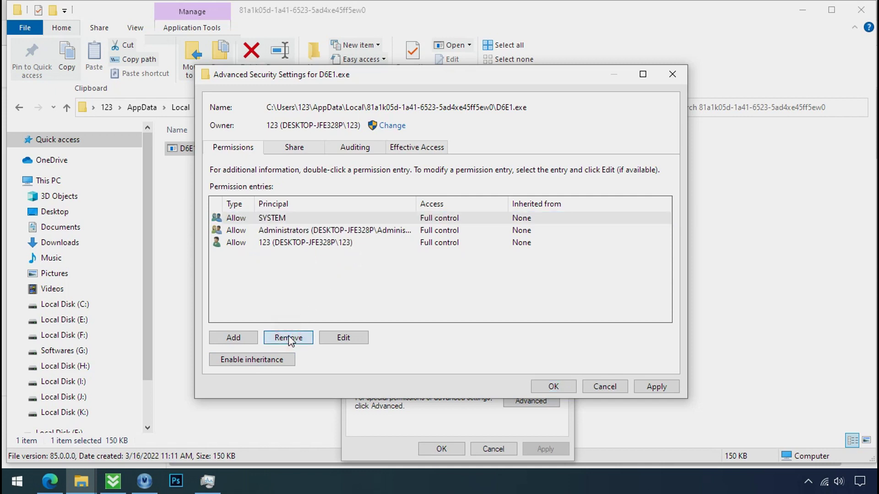
click(654, 387)
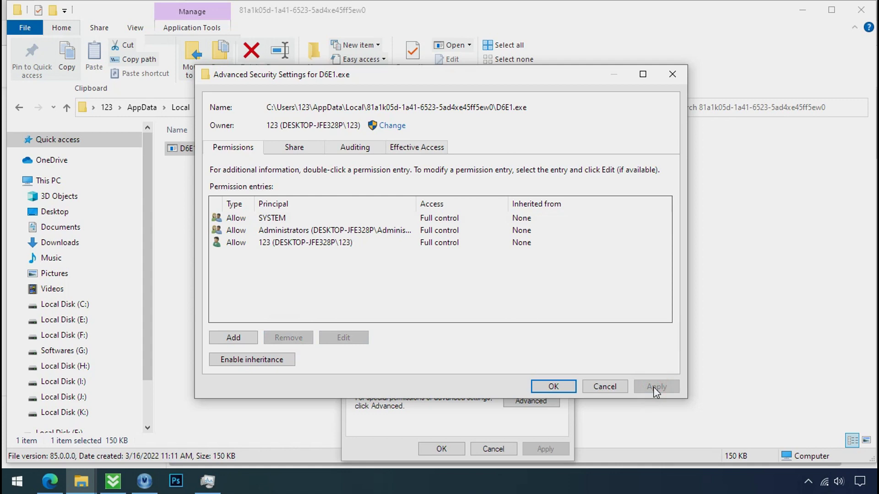
click(564, 388)
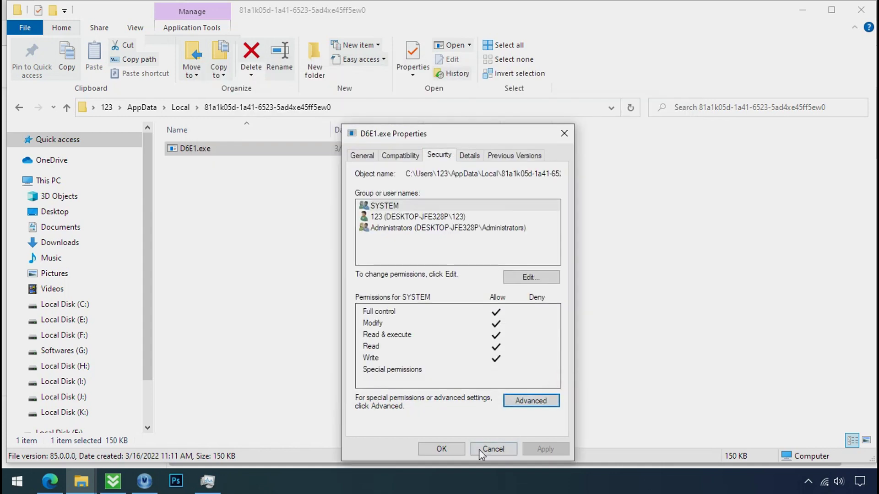
click(451, 449)
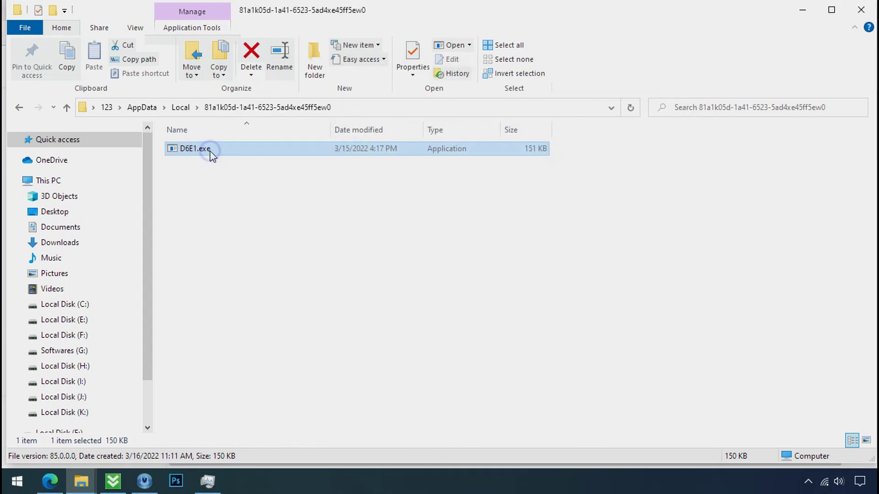
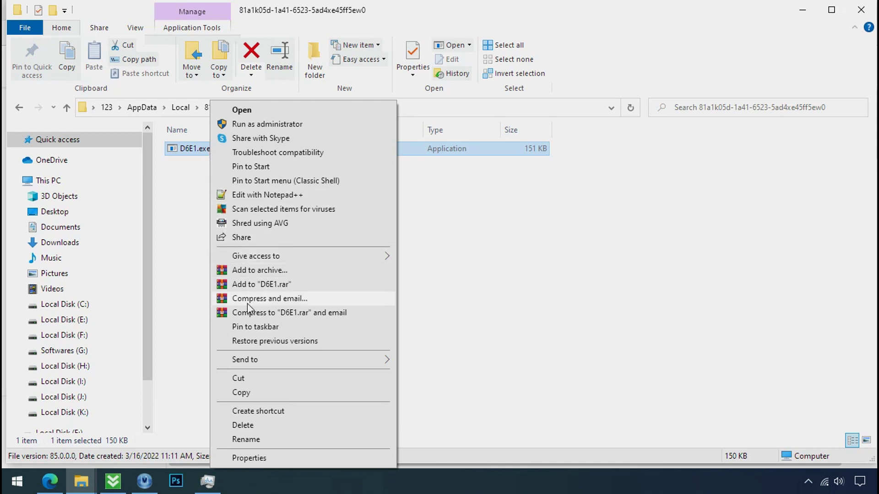
Step: Delete the D6E1.exe ransomware file from its AppData folder
click(268, 428)
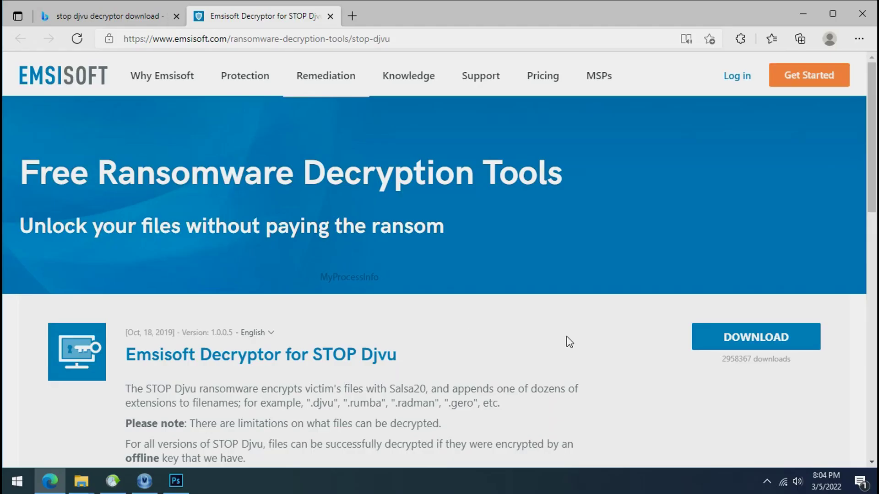
Step: Download the Emsisoft STOP Djvu decryptor from its page, then close Edge
scroll(573, 340, down, 1)
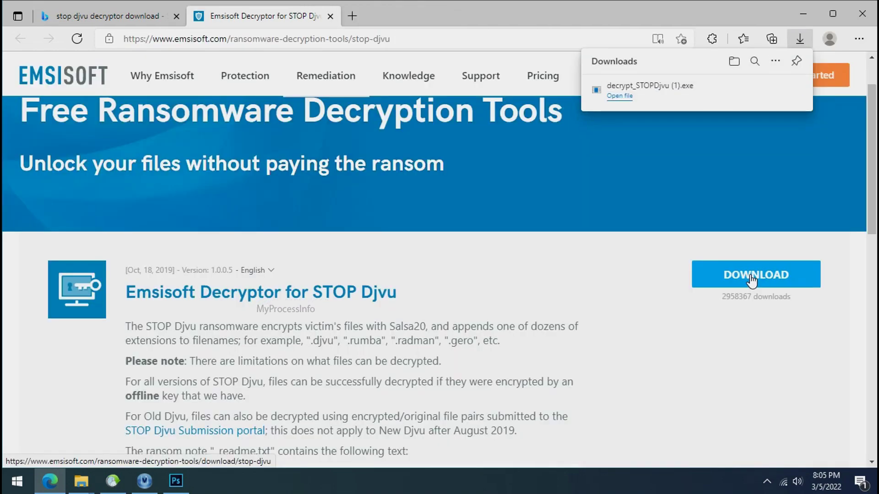
click(856, 19)
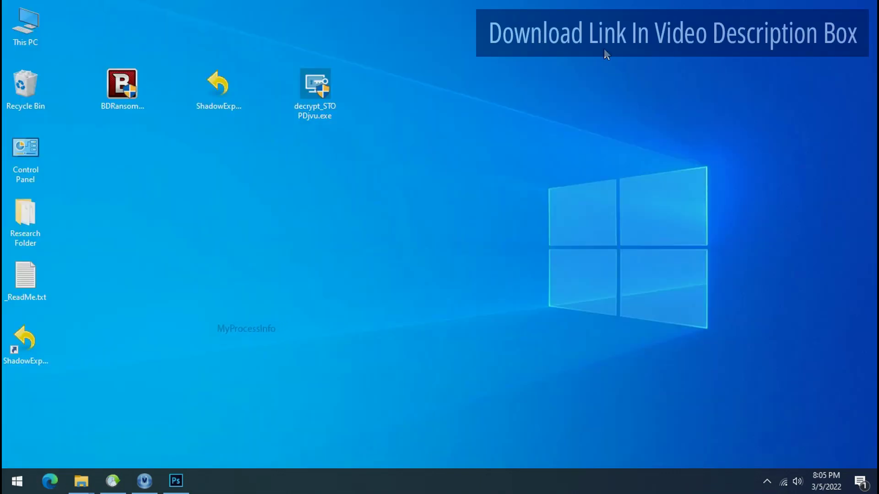
Step: Launch the STOP Djvu decryptor, accepting the license terms and disclaimer
double_click(322, 91)
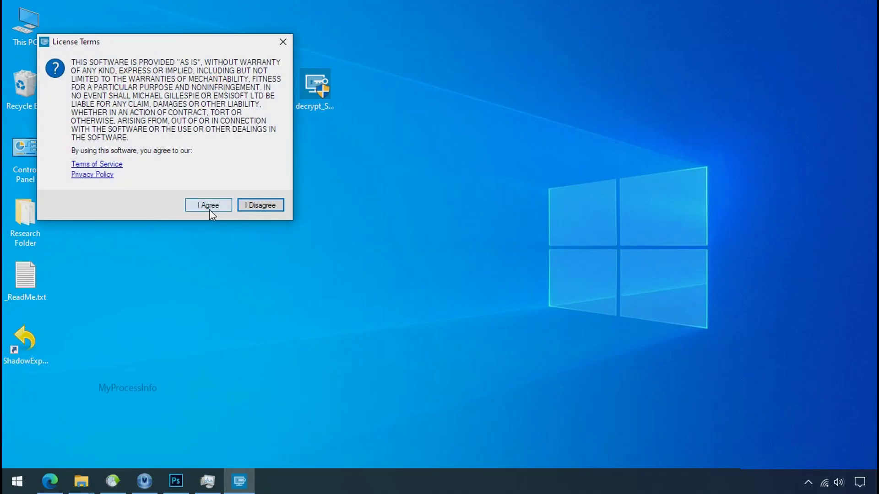
click(210, 206)
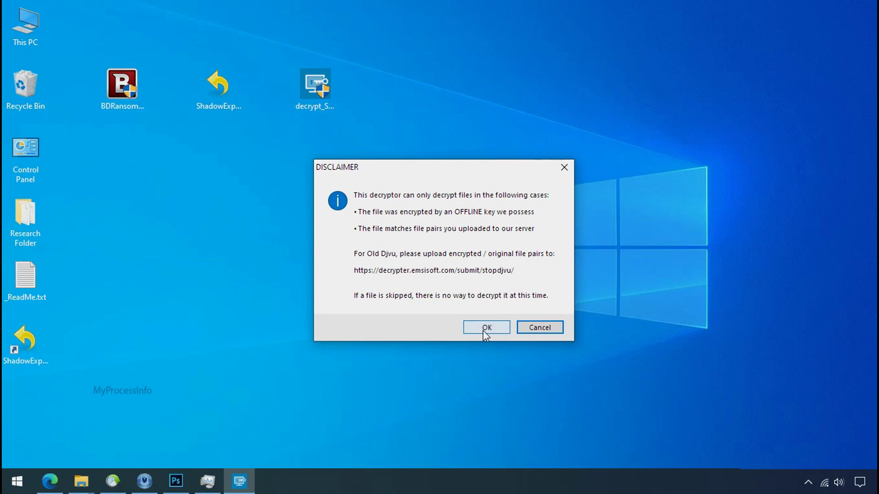
click(485, 329)
Step: Replace the folder list with the Desktop's Research Folder and run decryption on it
click(329, 359)
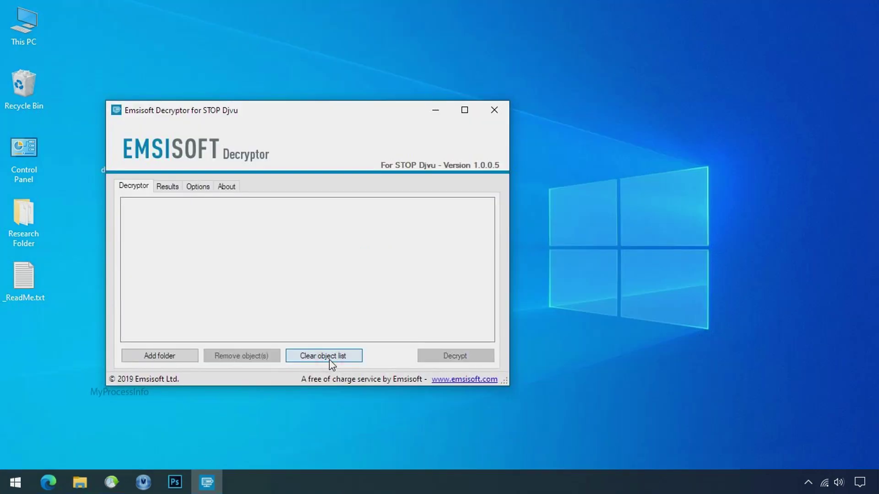
click(160, 356)
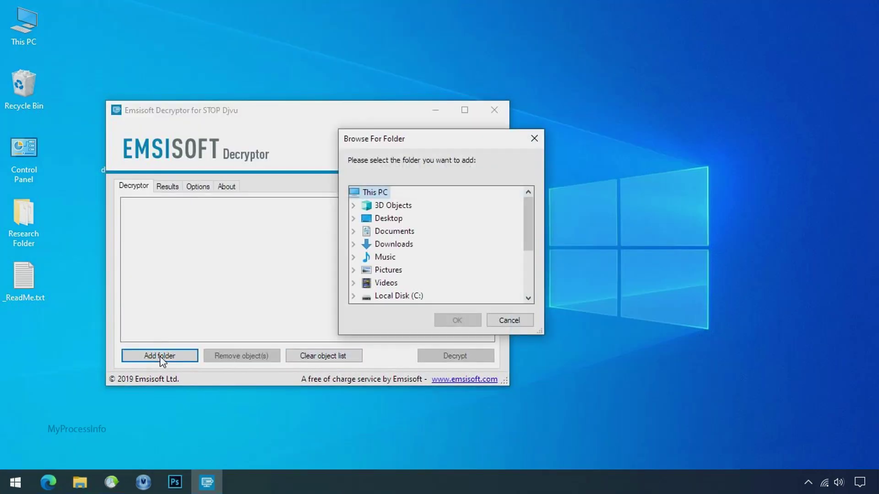
click(395, 218)
click(413, 232)
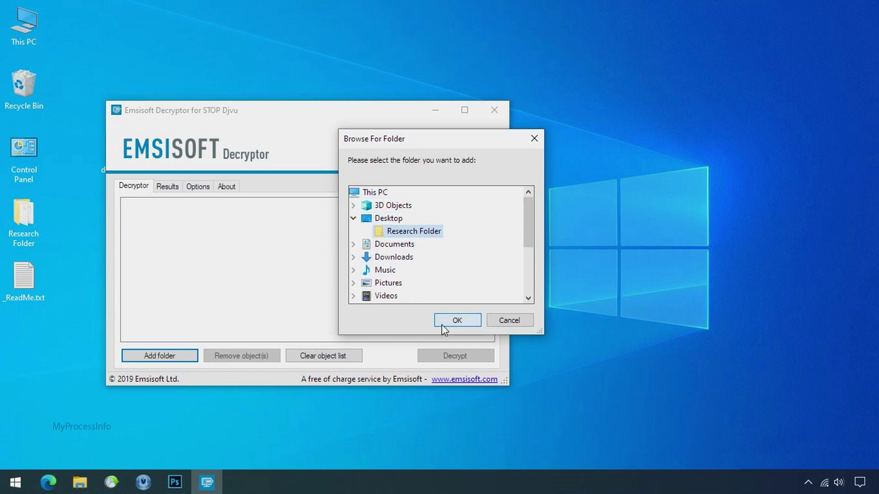
click(456, 320)
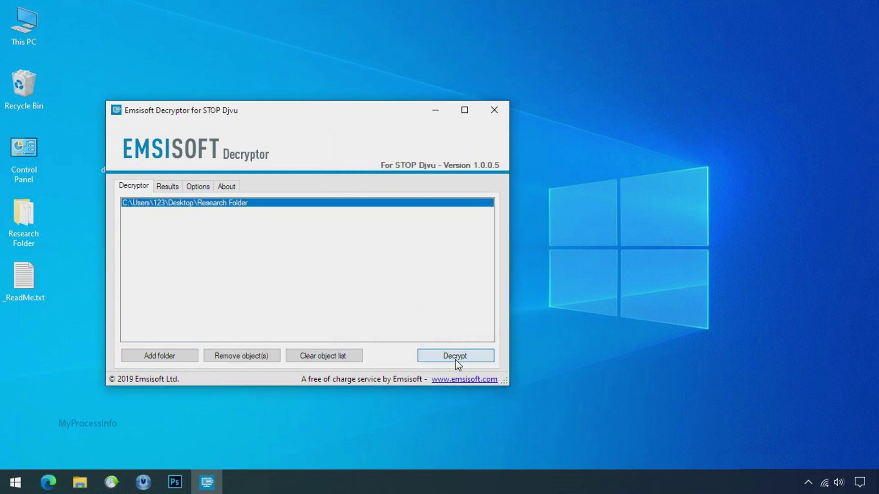
click(456, 360)
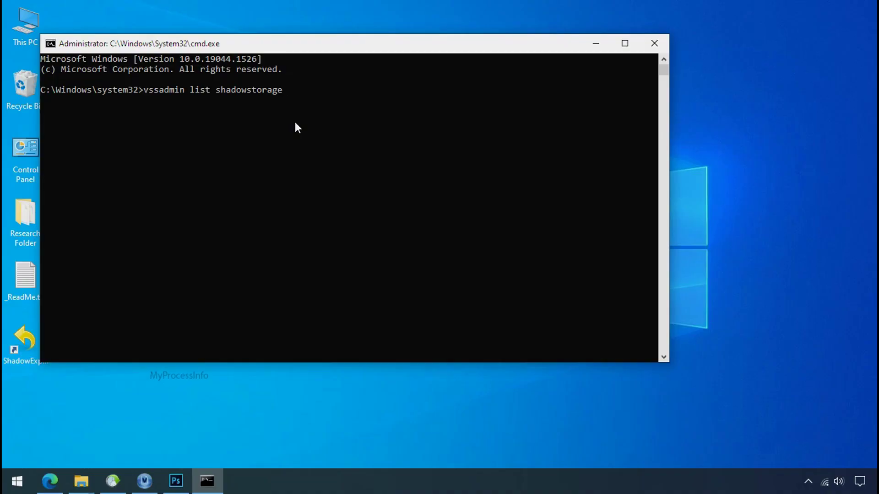
Step: Run vssadmin list shadowstorage to show shadow storage usage on C: and H:
key(Return)
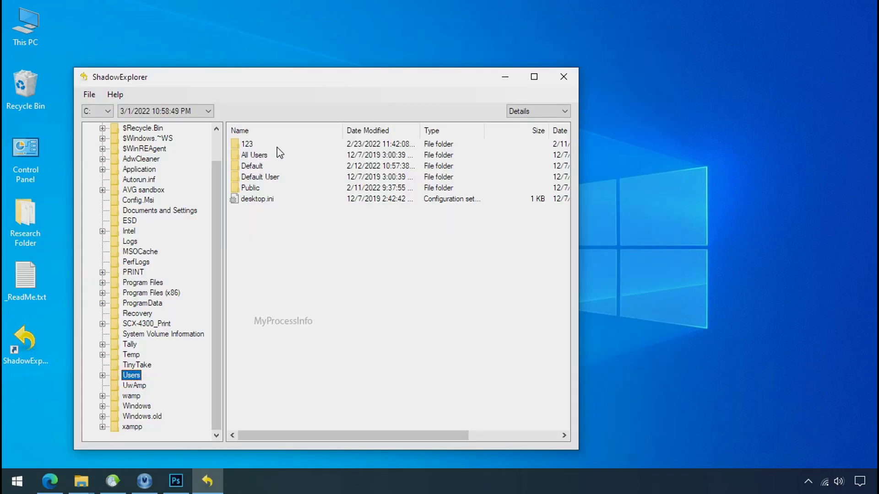
Step: Export Research Folder from the snapshot's 123\Desktop back to the Desktop
double_click(247, 144)
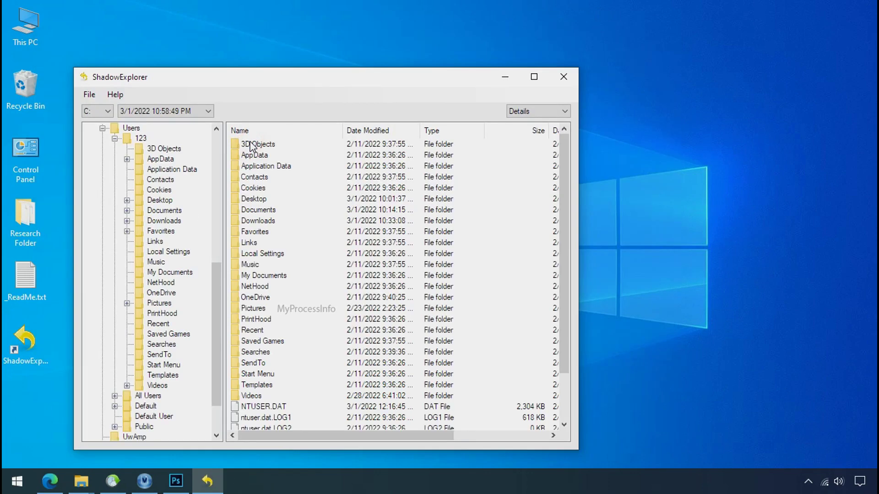
double_click(257, 198)
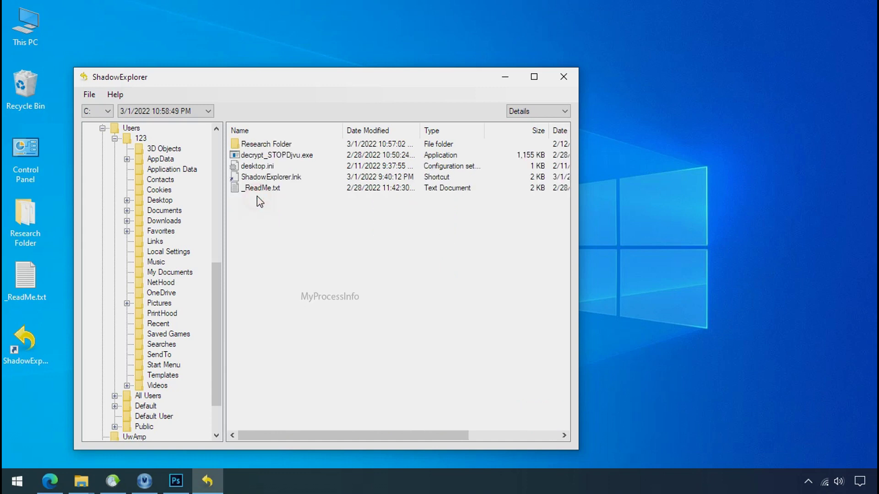
click(274, 144)
right_click(276, 144)
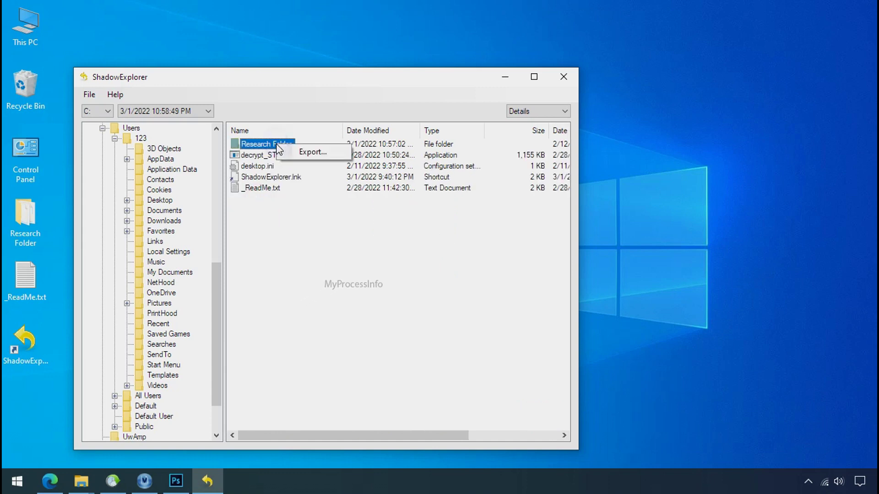
click(293, 152)
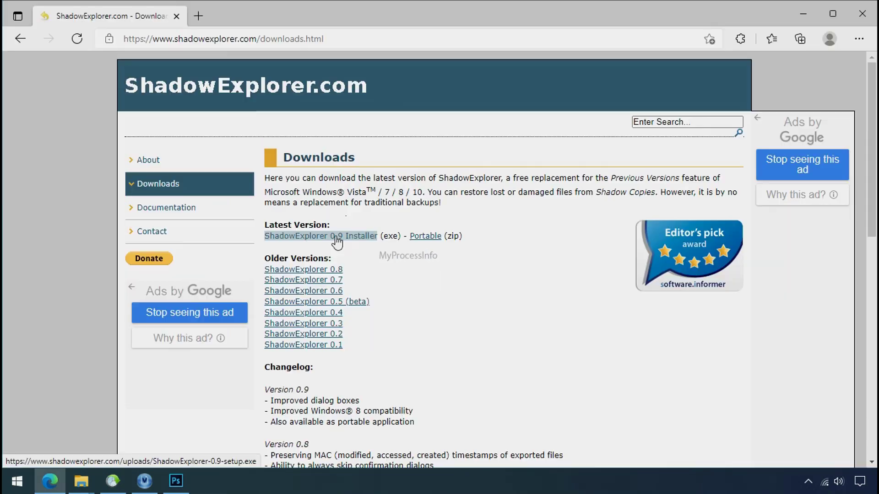
click(336, 237)
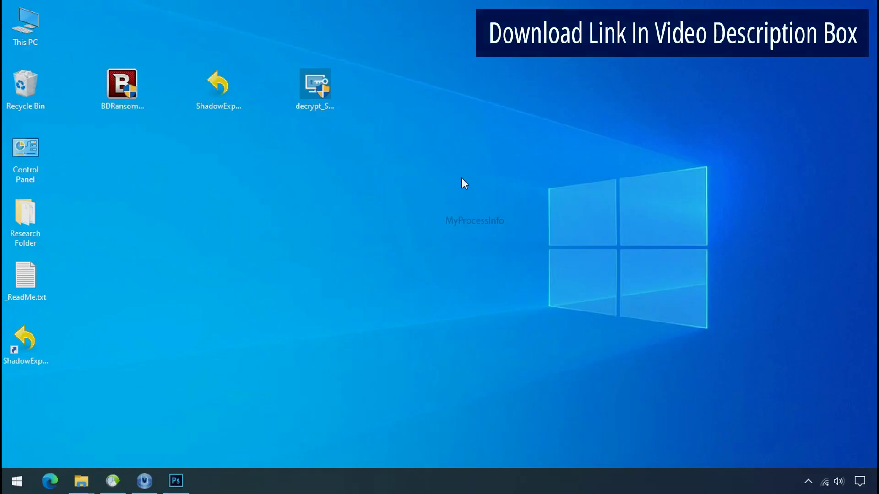
Step: In ShadowExplorer, browse the C: 3/1/2022 10:58:49 PM snapshot to Users\123\Desktop
double_click(44, 352)
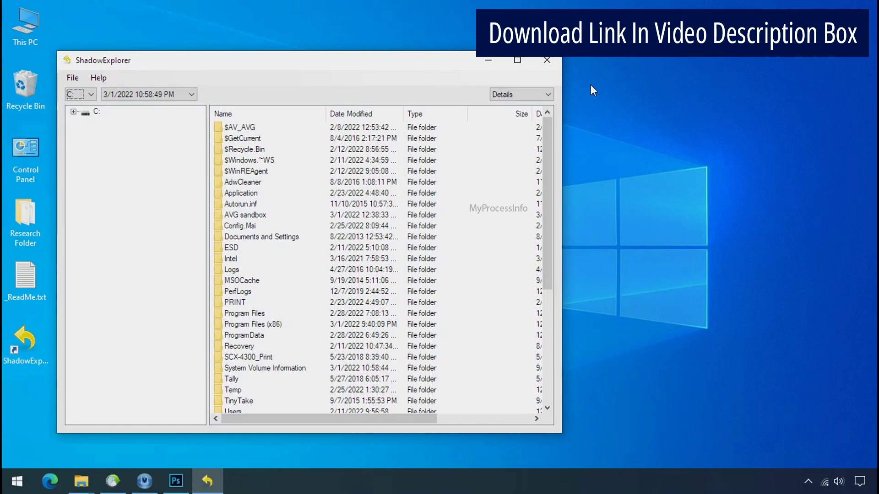
click(89, 95)
click(86, 106)
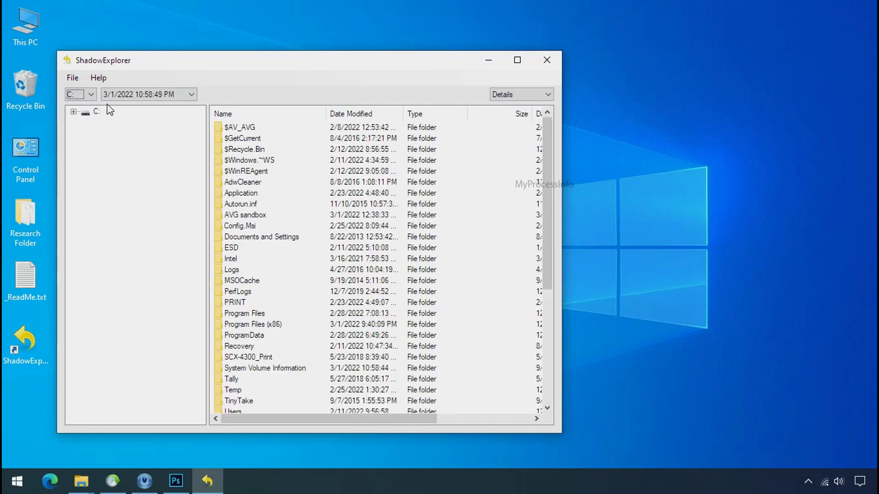
click(168, 95)
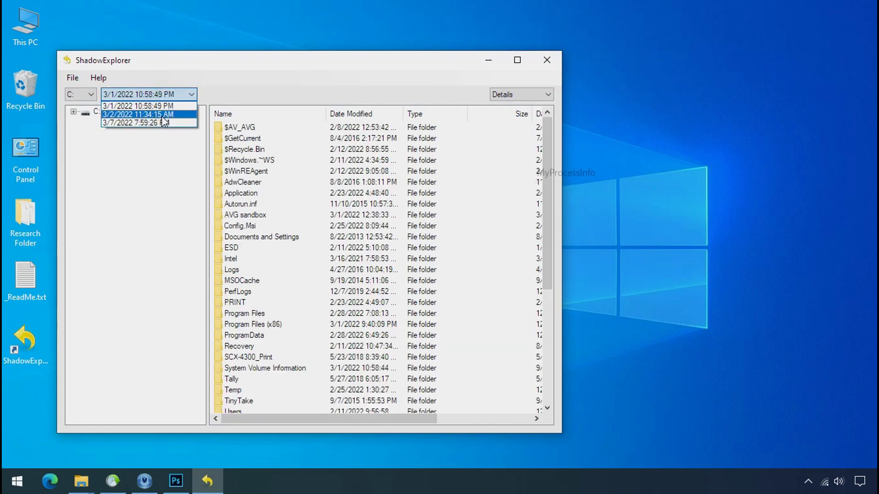
click(160, 107)
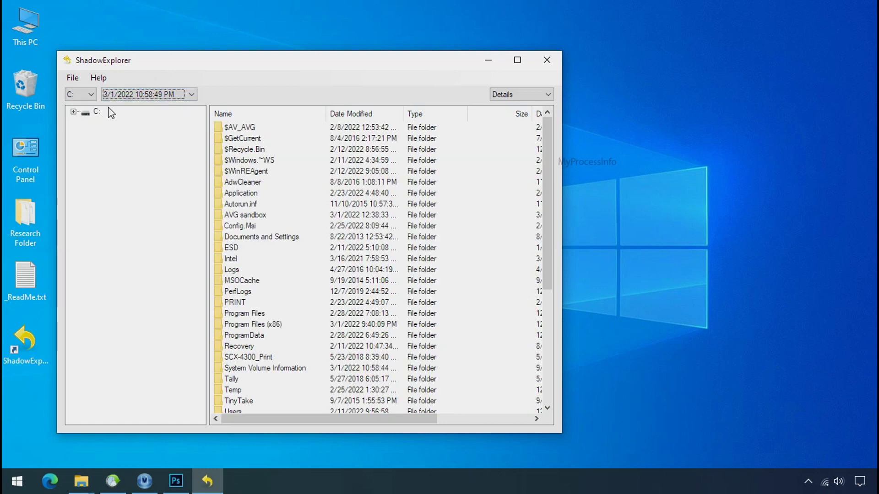
click(73, 112)
click(115, 389)
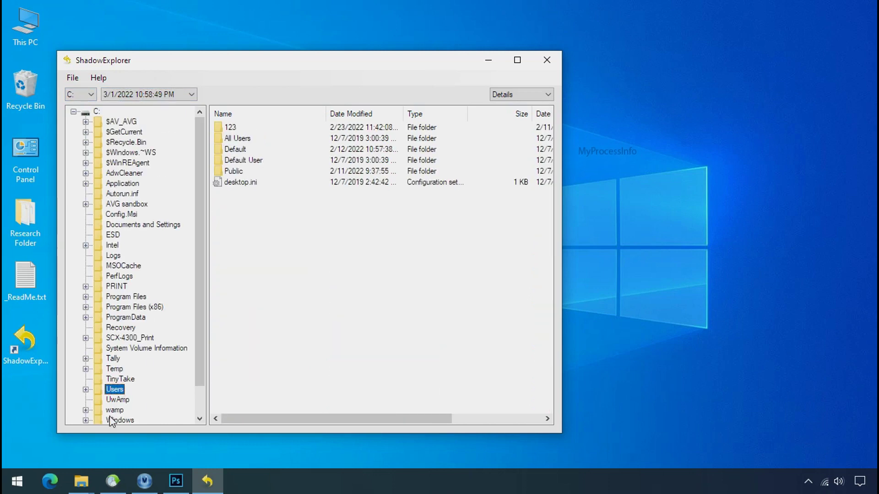
click(230, 127)
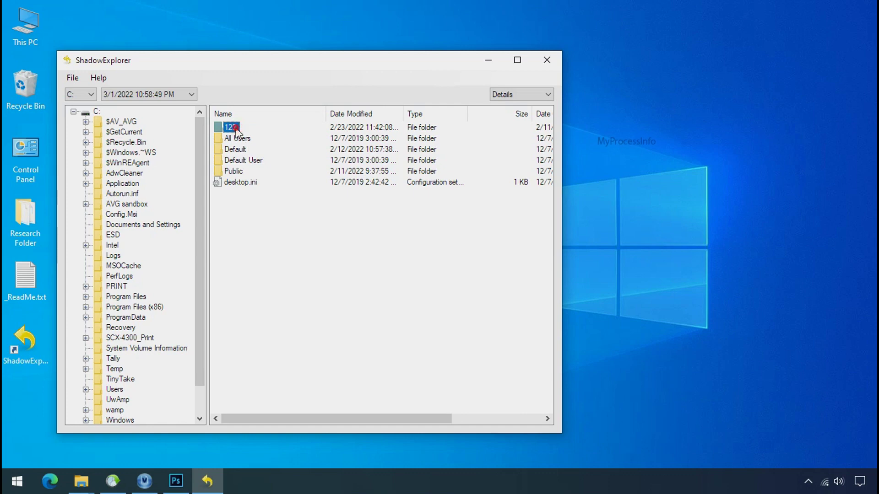
double_click(237, 132)
click(239, 183)
double_click(241, 185)
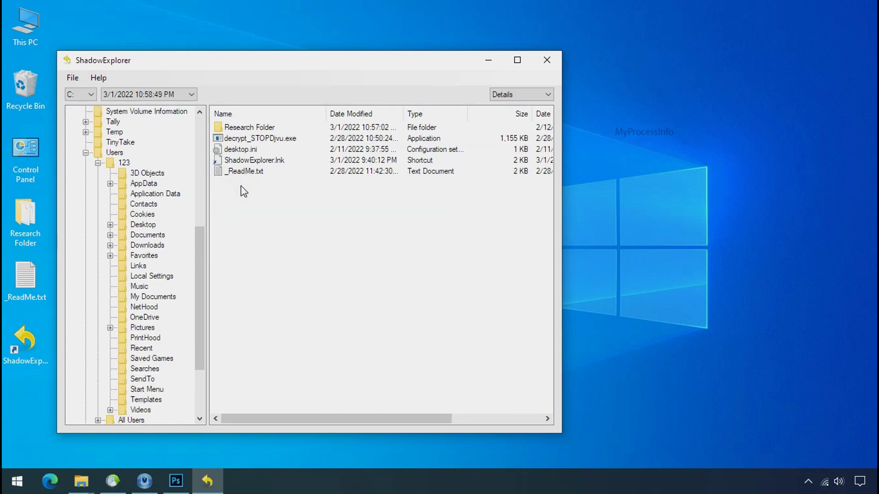
Step: Export Research Folder into the Recover folder on Softwares (G:)
click(247, 127)
right_click(245, 128)
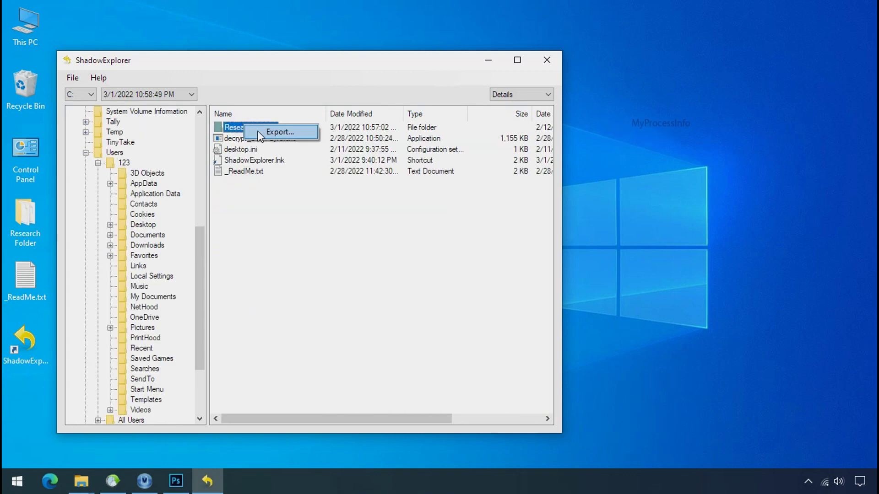
click(265, 135)
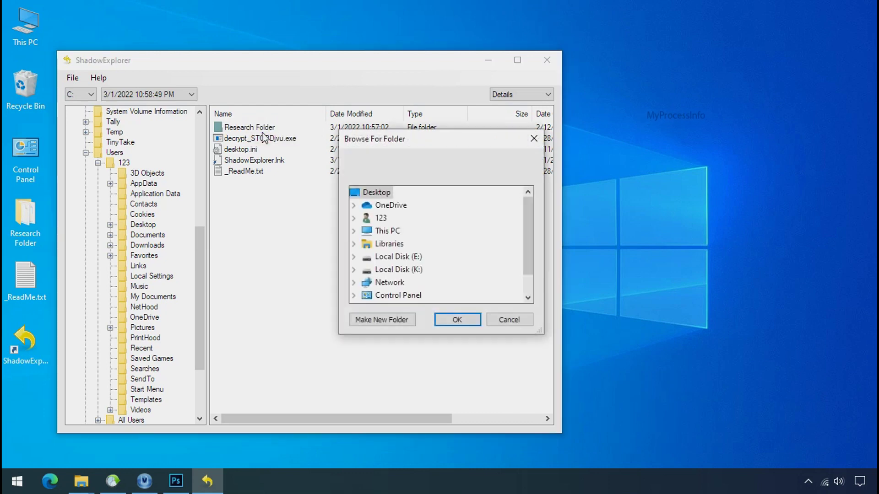
double_click(380, 232)
scroll(416, 247, down, 3)
double_click(410, 257)
click(412, 269)
click(455, 320)
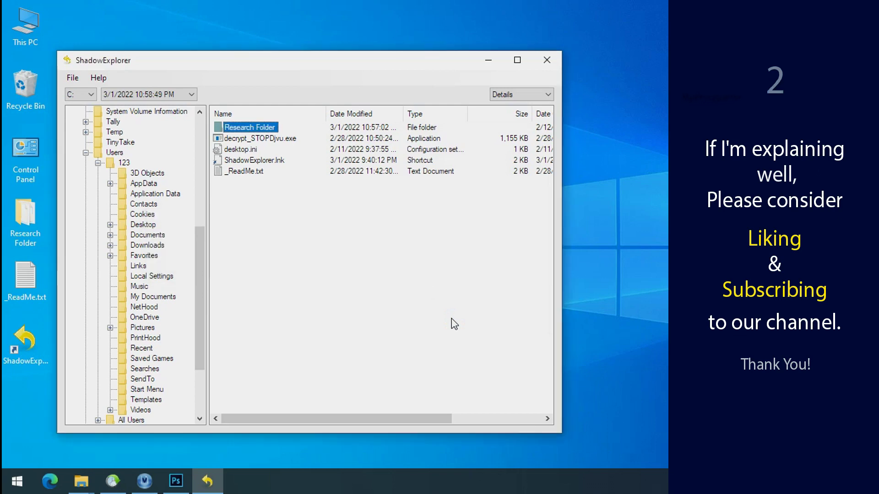
click(491, 64)
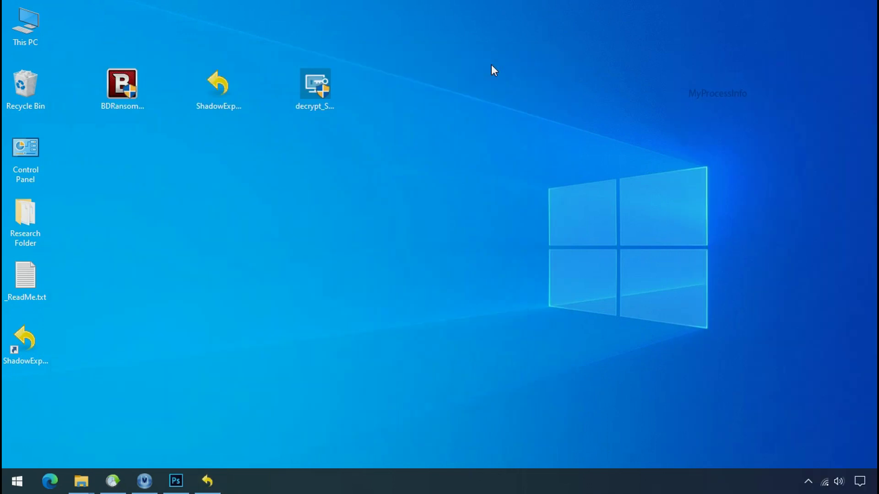
Step: Open G:\Recover\Research Folder, check the Testing IMG, PDF and XLS files, and enlarge the icons
click(83, 485)
click(68, 352)
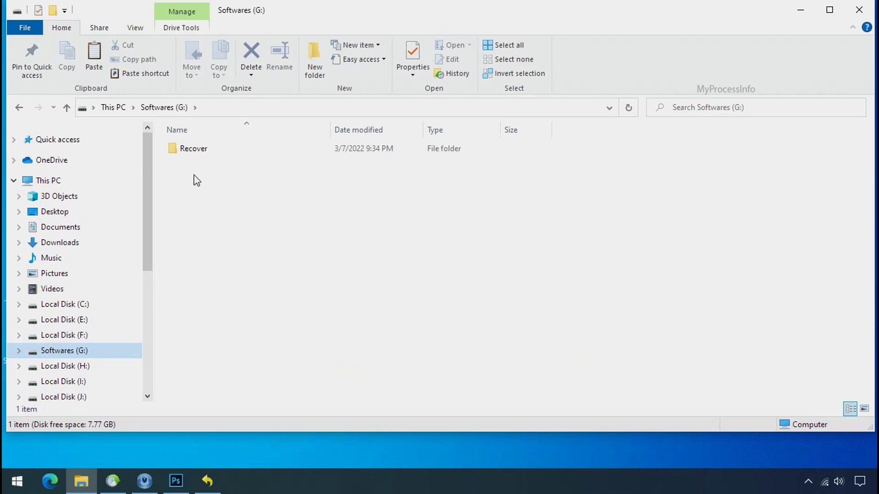
double_click(177, 150)
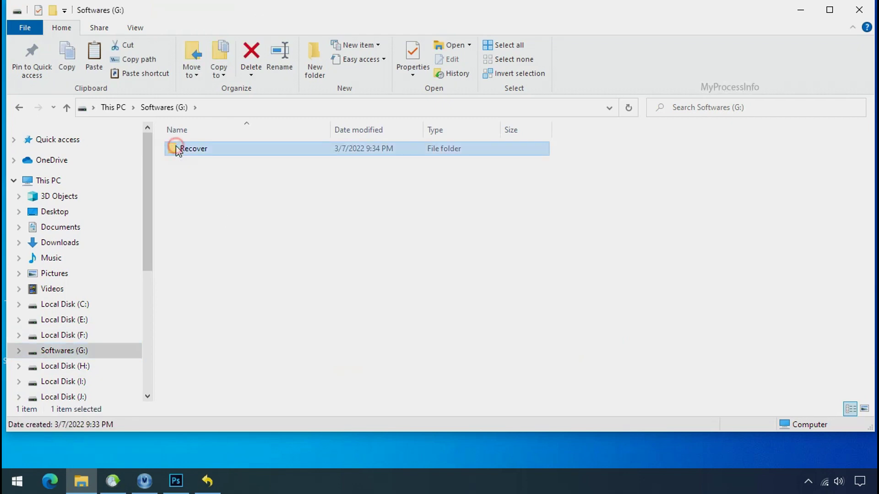
double_click(183, 150)
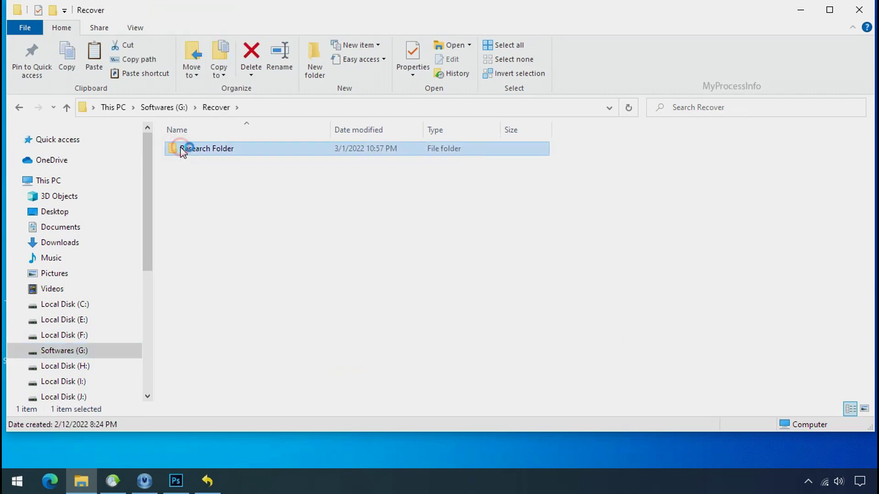
click(195, 151)
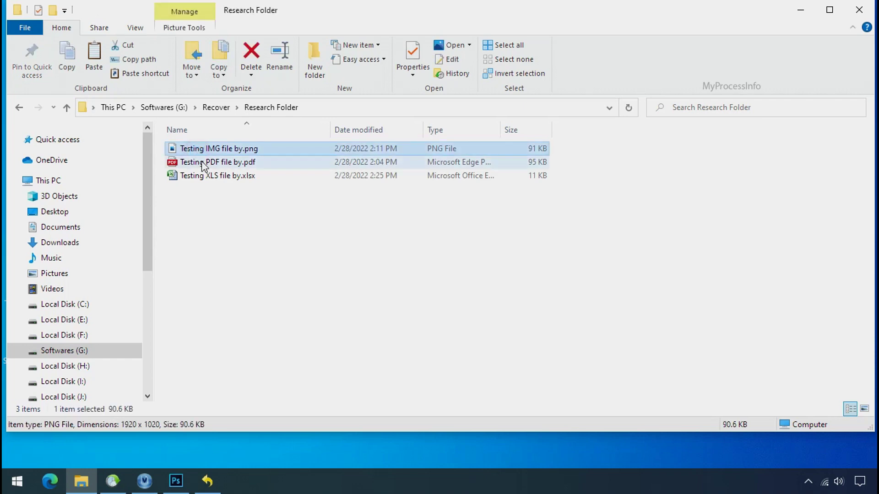
click(201, 162)
click(213, 176)
click(227, 150)
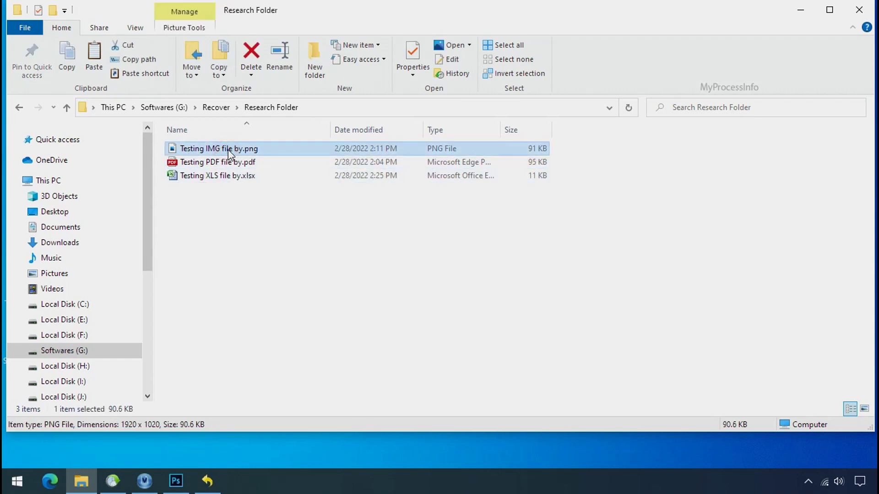
ctrl+scroll(363, 253, up, 4)
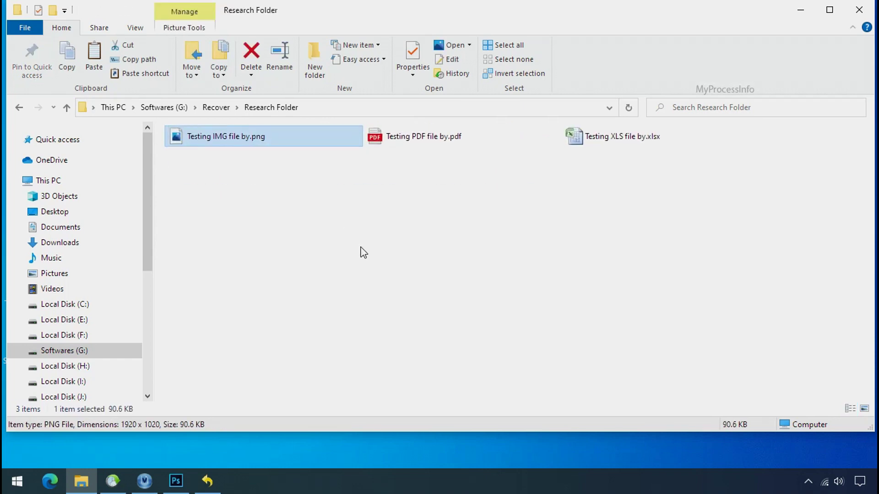
ctrl+scroll(363, 253, up, 2)
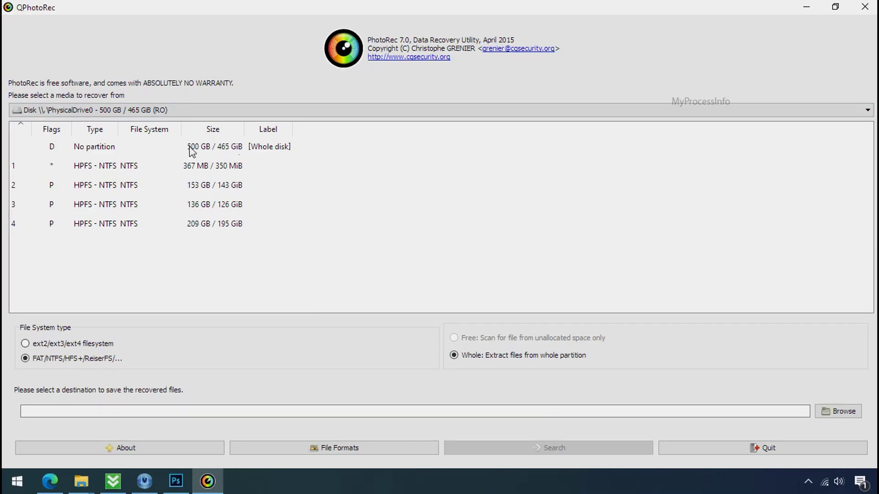
click(146, 112)
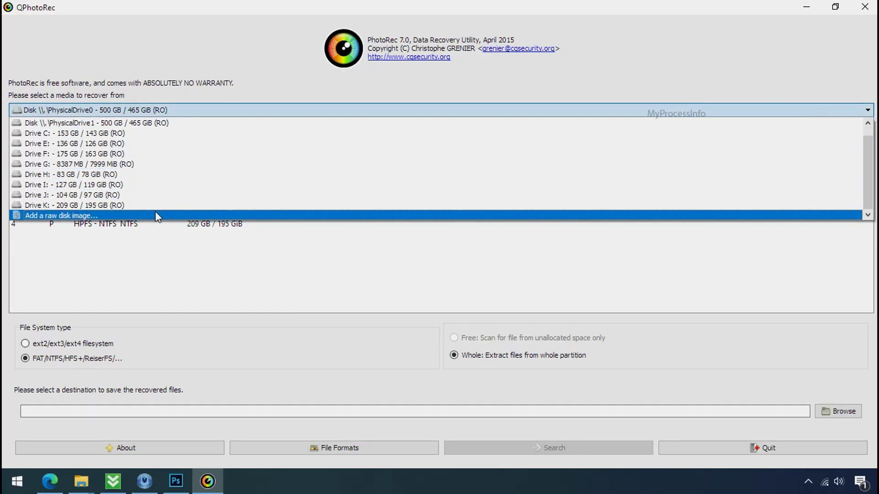
click(228, 66)
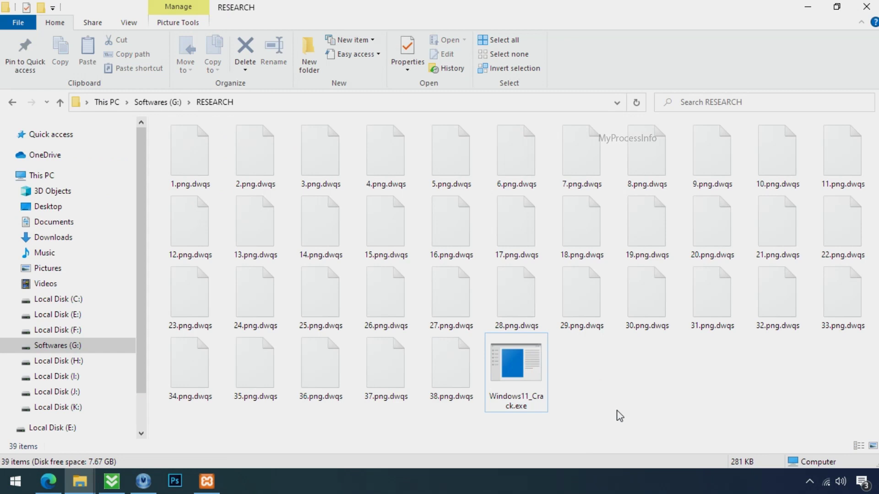
click(513, 397)
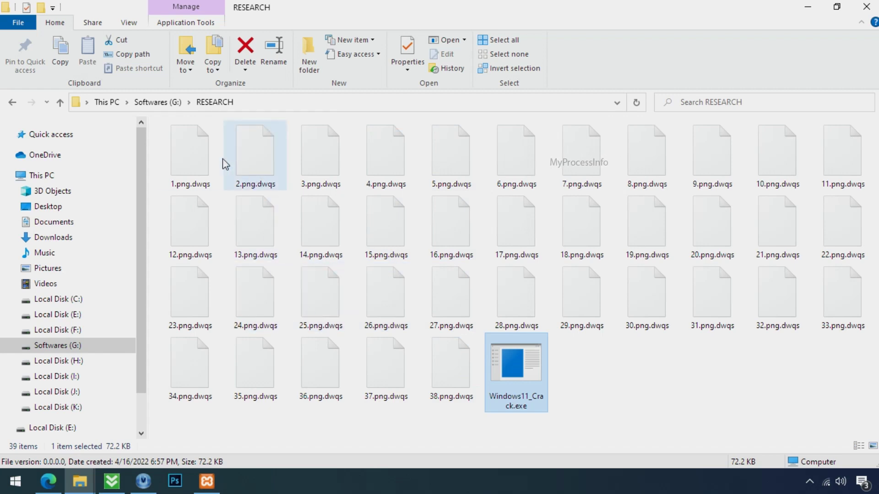
Step: Rename 12.png.dwqs to 12.png, confirming the extension change
click(188, 247)
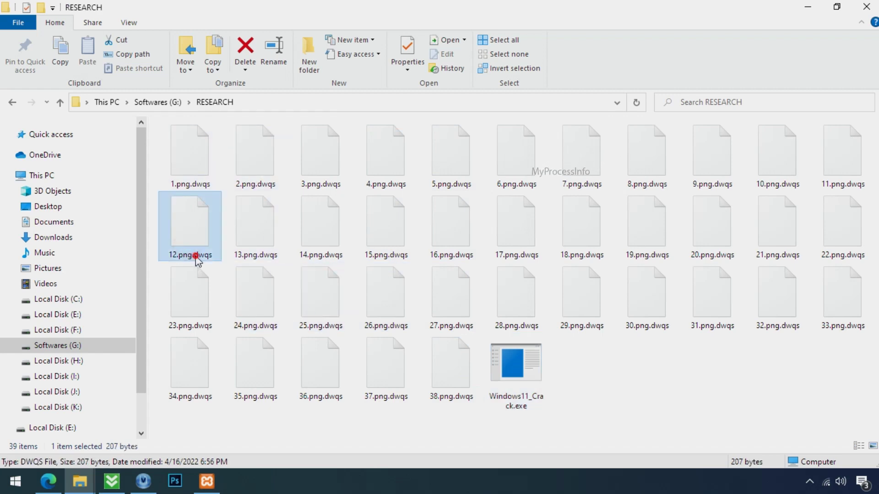
click(193, 254)
drag(194, 255, 231, 252)
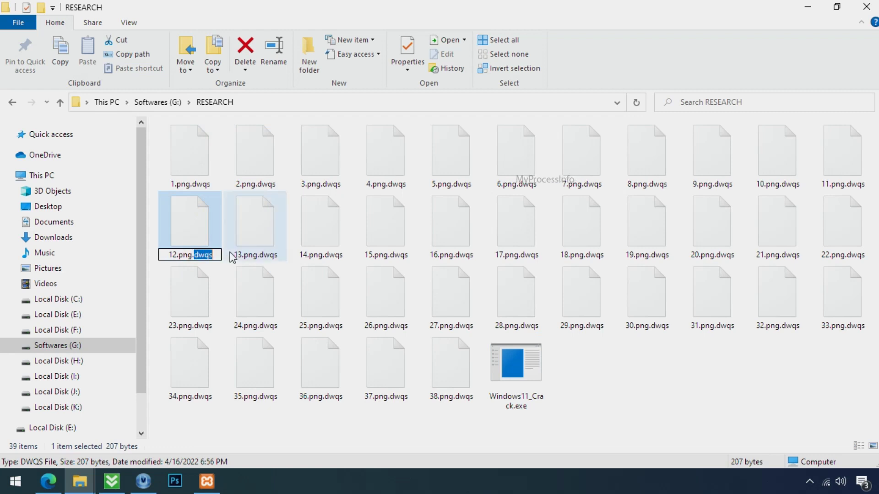
key(BackSpace)
key(BackSpace)
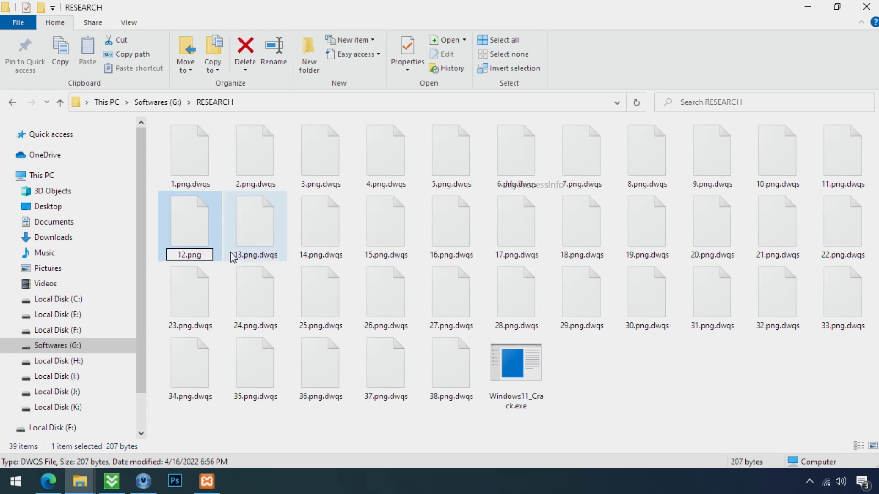
key(Return)
click(490, 247)
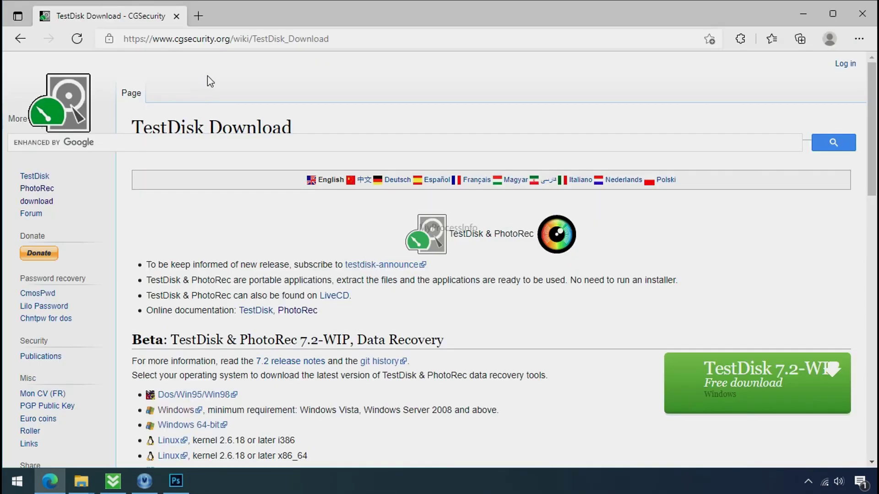
Step: Leave the TestDisk download page and select the downloaded testdisk win.zip on the desktop
click(191, 39)
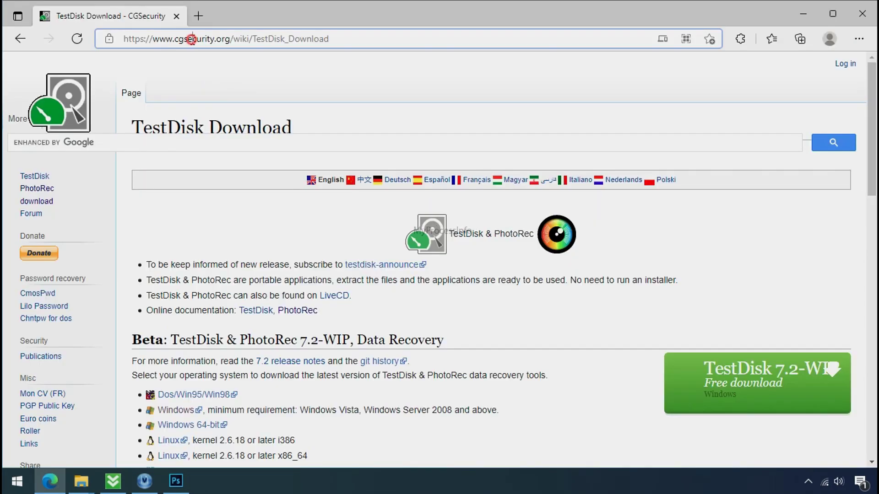
click(228, 87)
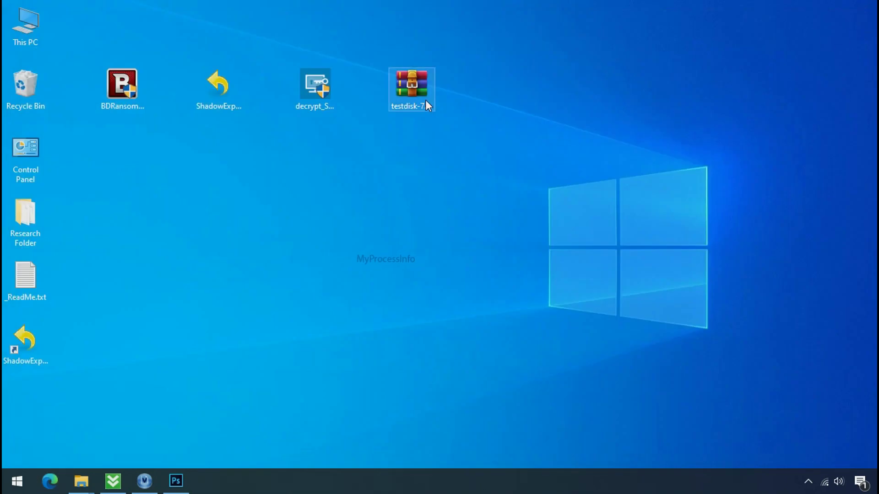
click(426, 102)
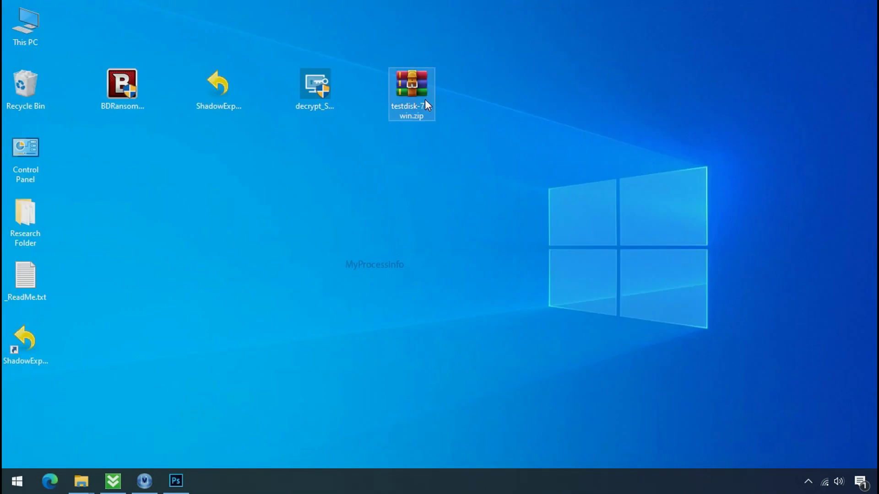
Step: Extract testdisk-7.0.win.zip into its own folder and launch qphotorec_win.exe from it
right_click(426, 101)
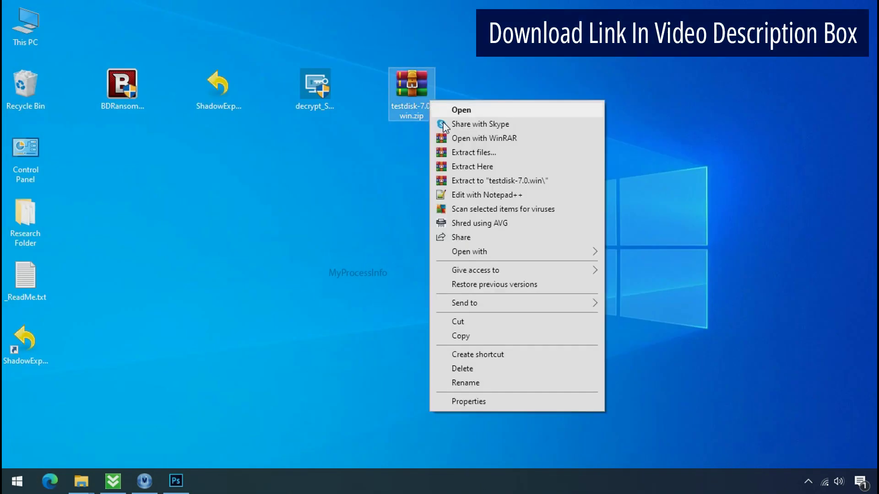
click(484, 181)
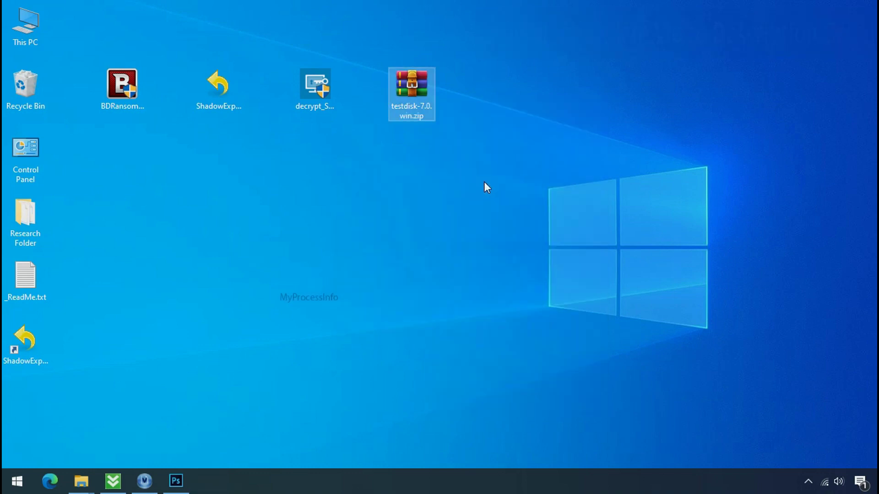
double_click(513, 117)
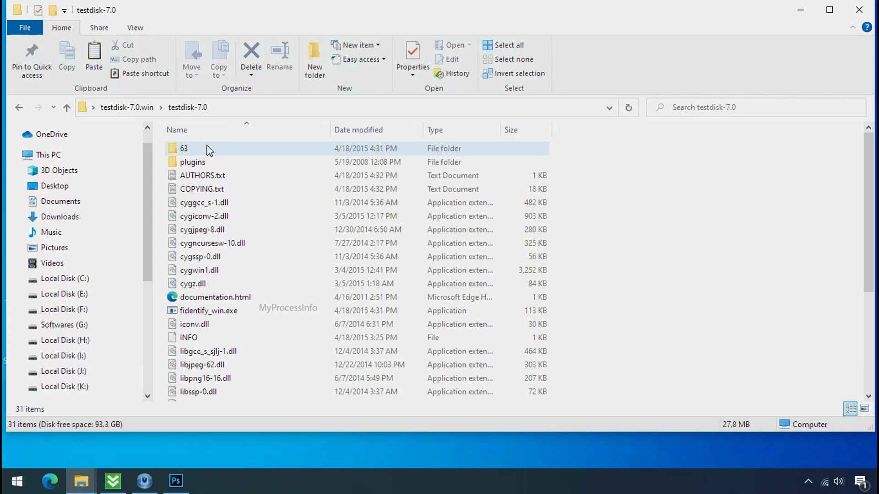
scroll(247, 308, down, 4)
click(246, 301)
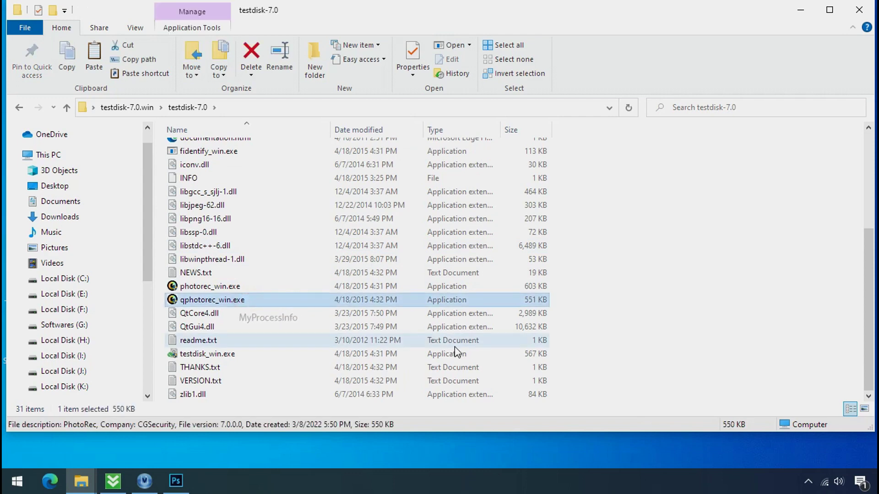
double_click(209, 299)
Step: Choose Drive C as the source and reset file formats to only jpg, pdf and png
click(176, 111)
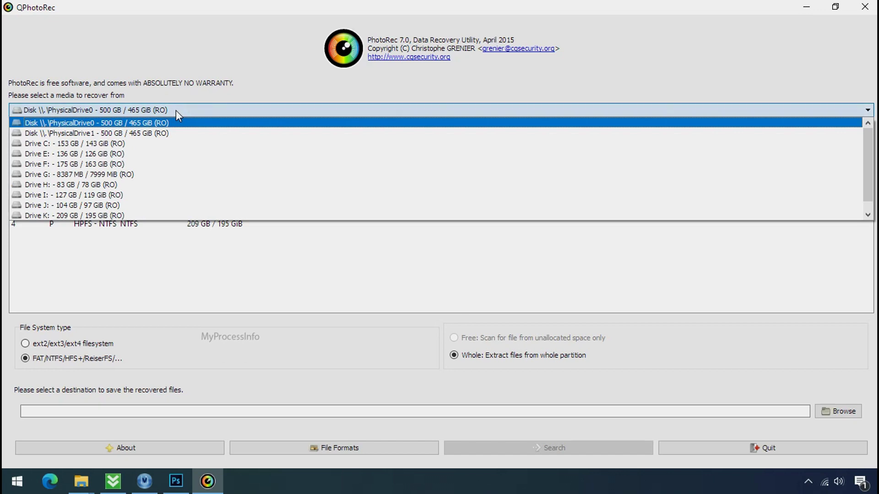
click(187, 143)
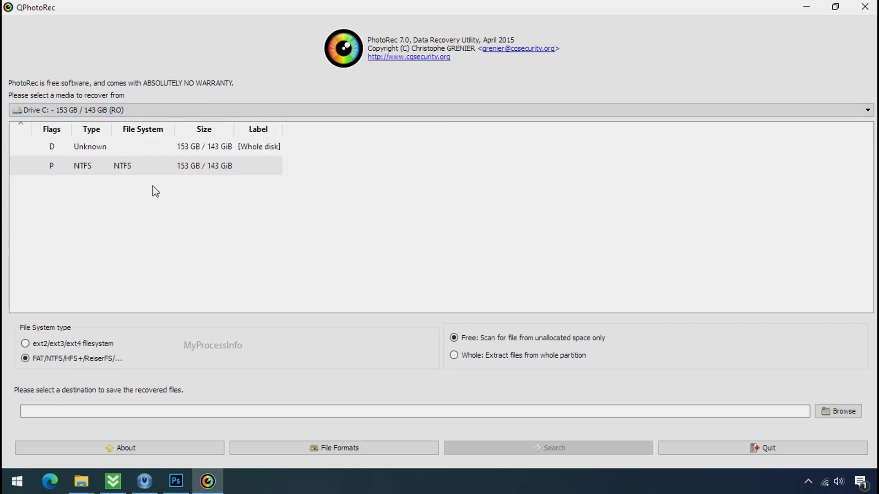
click(324, 449)
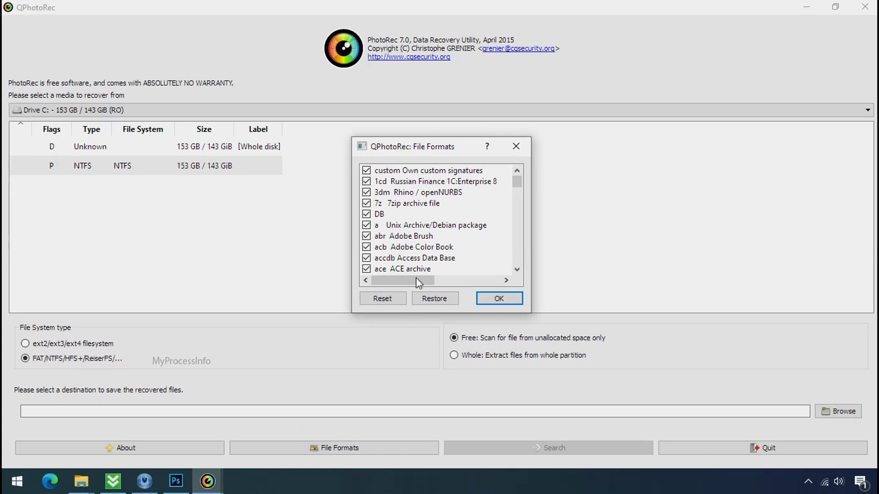
click(385, 299)
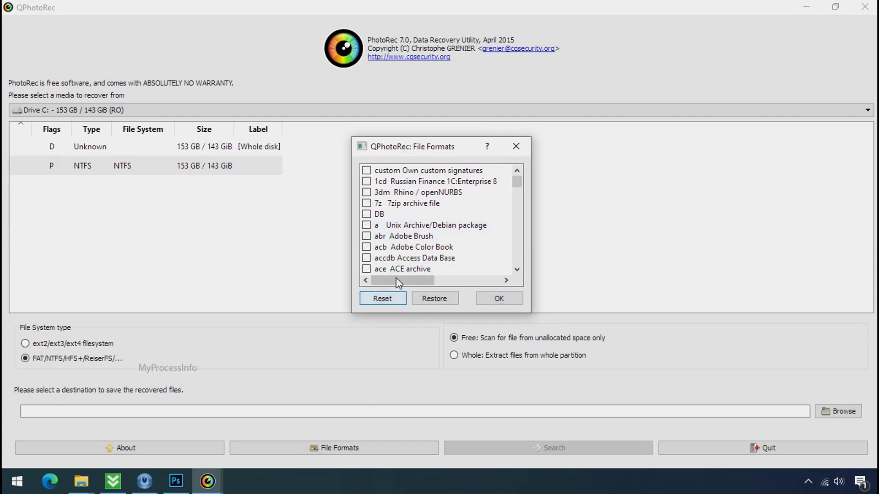
click(394, 247)
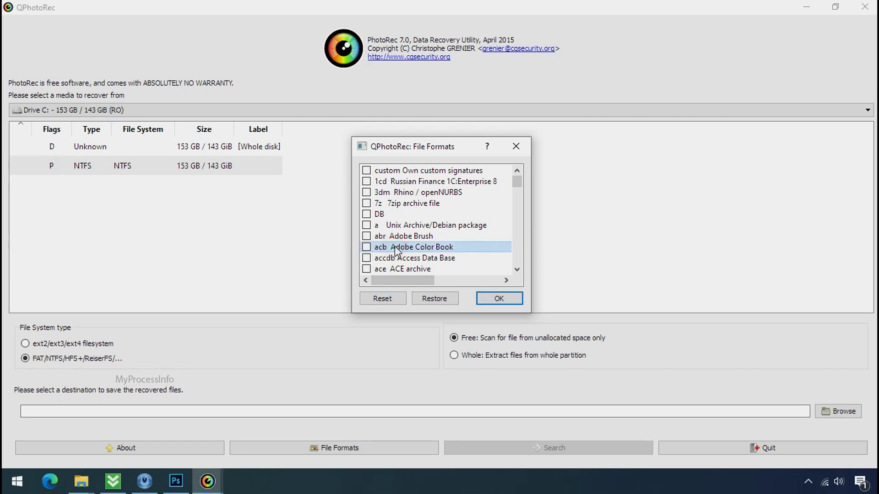
key(j)
scroll(394, 246, down, 1)
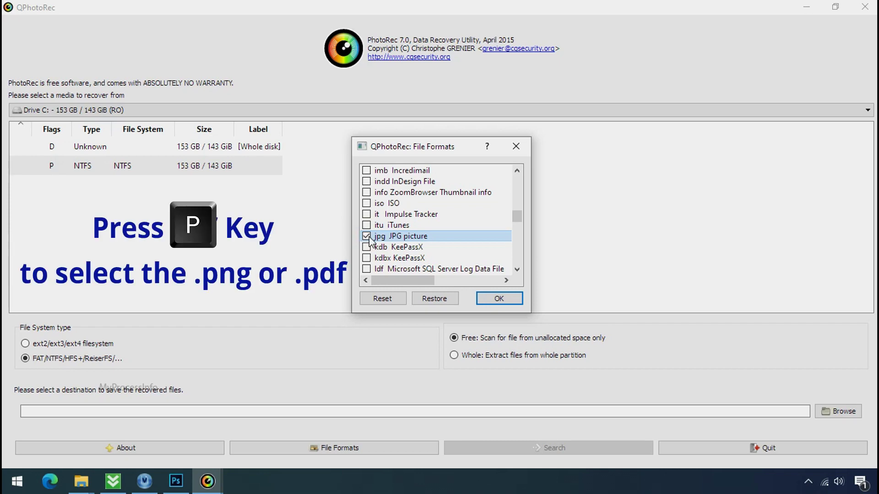
key(p)
scroll(403, 219, down, 2)
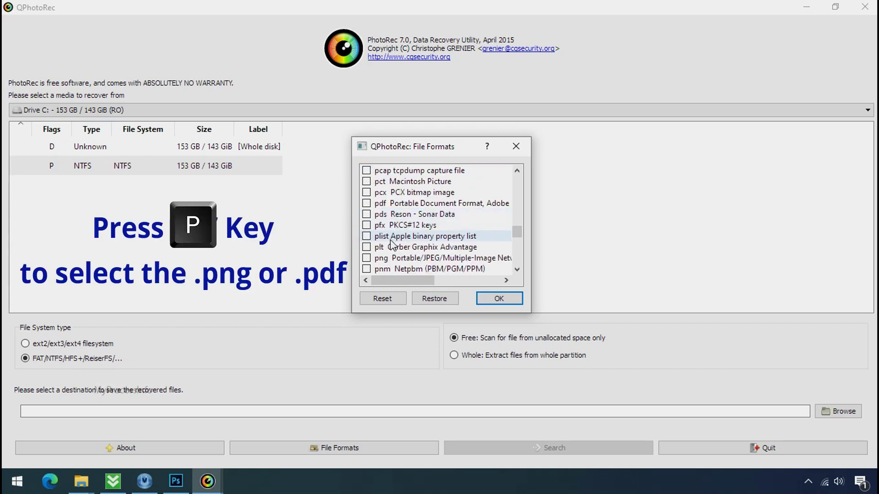
click(366, 258)
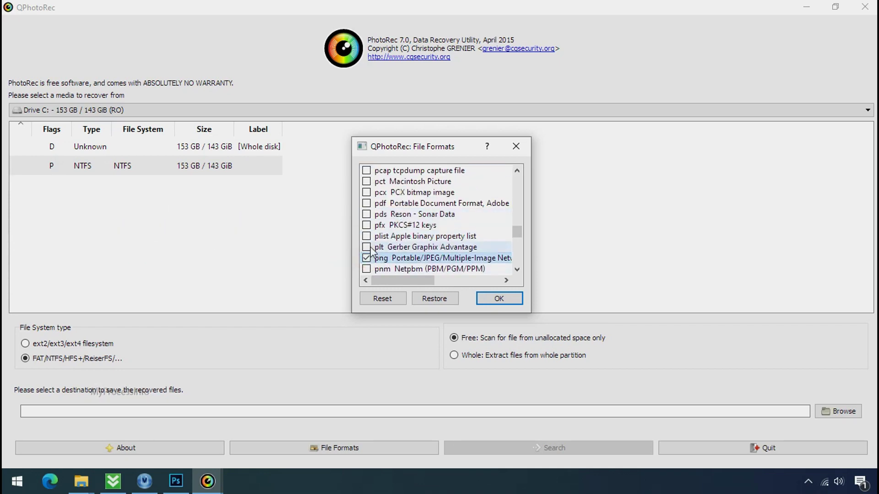
click(496, 300)
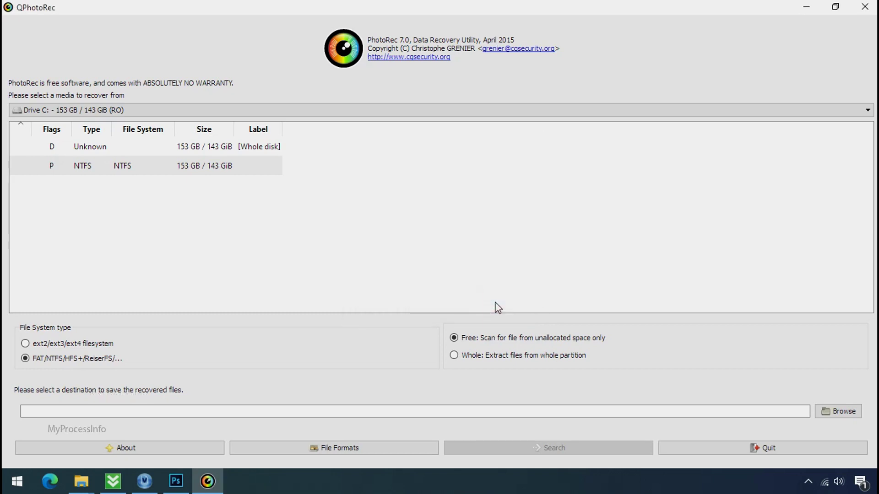
Step: Create a new Recovery folder on Softwares (G:), make it the destination, and start scanning Drive C
click(856, 412)
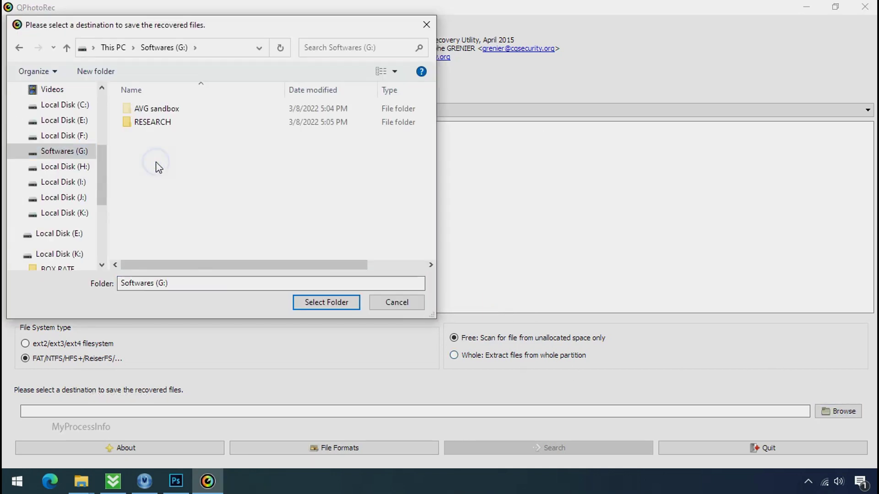
right_click(156, 165)
mouse_move(320, 313)
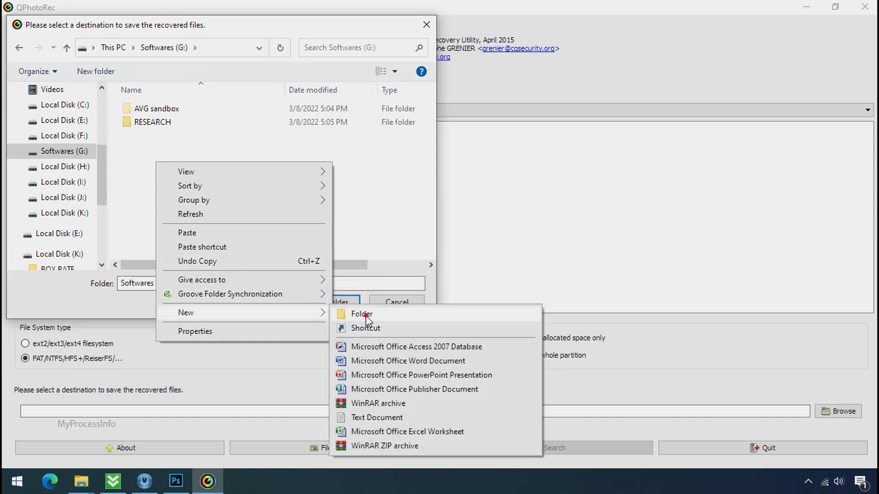
click(362, 314)
text(Recovery)
key(Return)
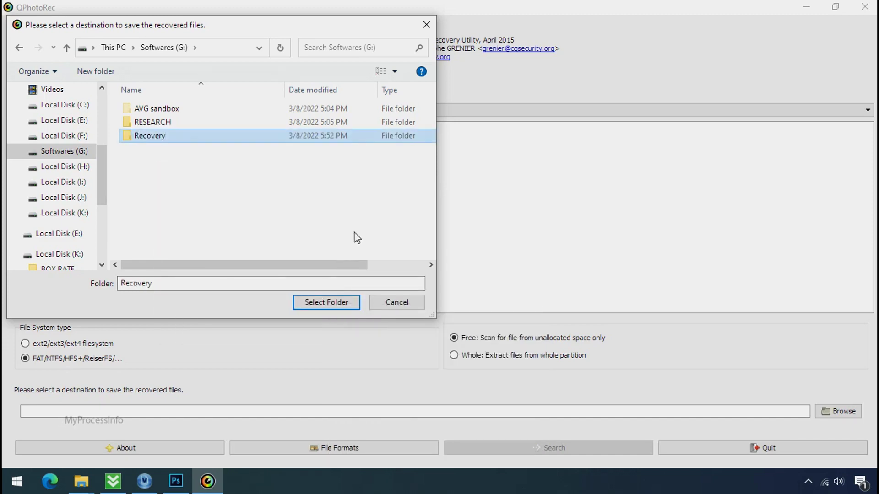
click(325, 306)
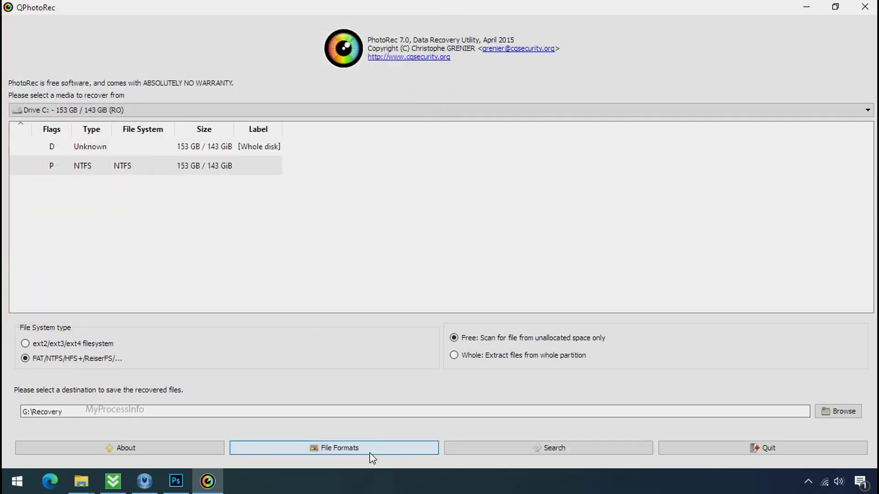
click(555, 448)
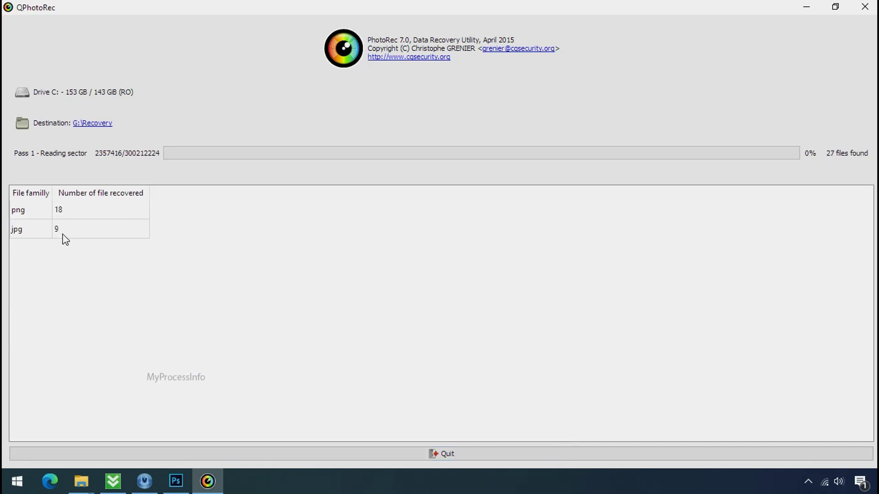
Step: Minimize the QPhotoRec window while the Drive C scan keeps running
click(835, 7)
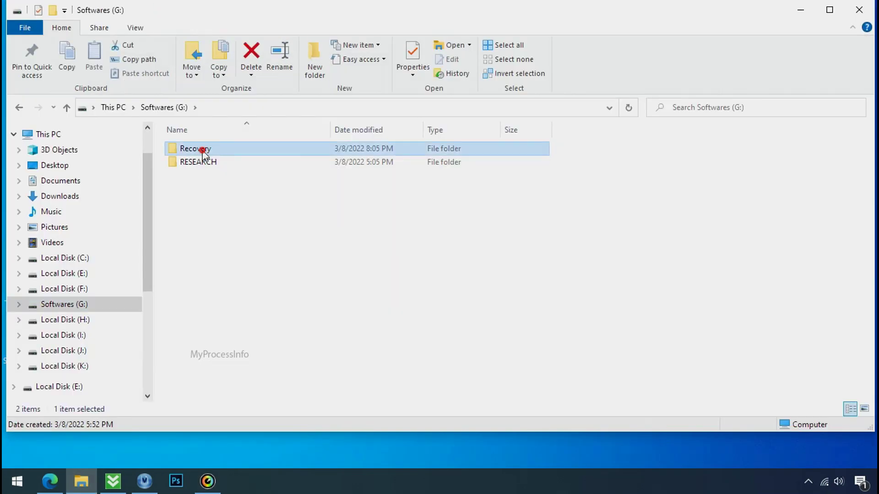
Step: Open G:\Recovery\recup_dir.3 and scroll through the recovered png and jpg files
double_click(197, 149)
double_click(205, 162)
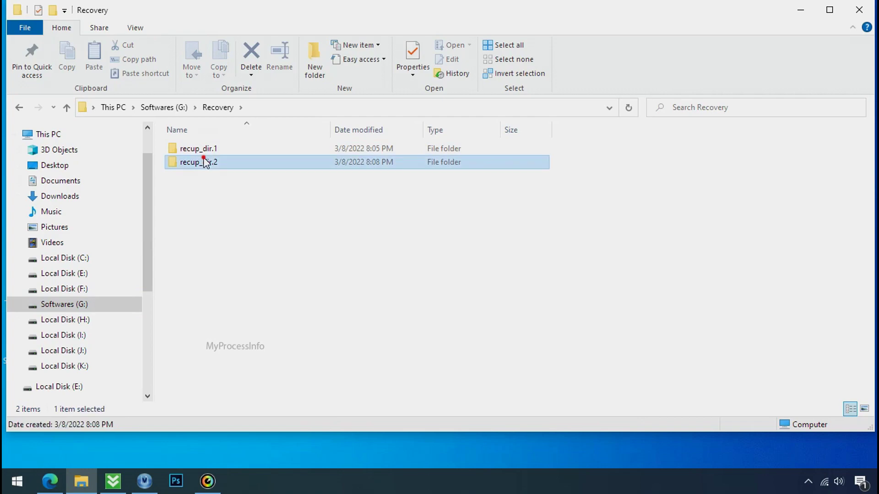
scroll(286, 215, down, 3)
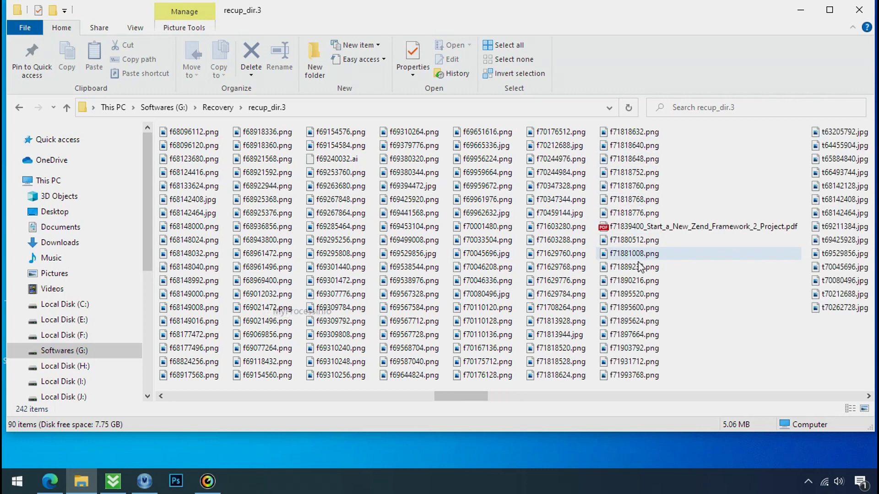
scroll(635, 280, down, 3)
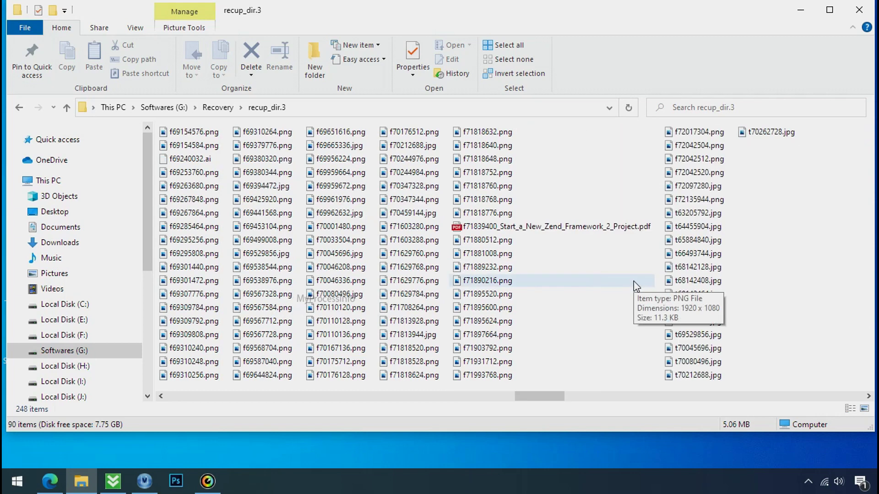
scroll(634, 281, down, 1)
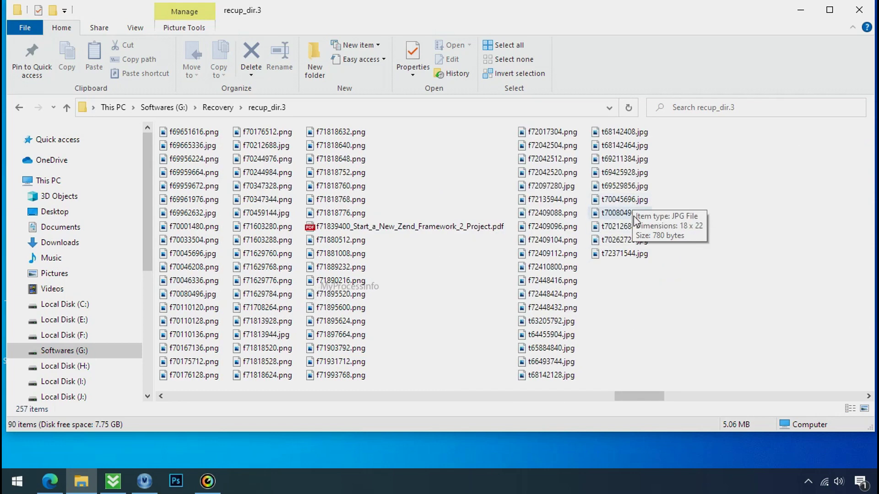
scroll(629, 300, down, 3)
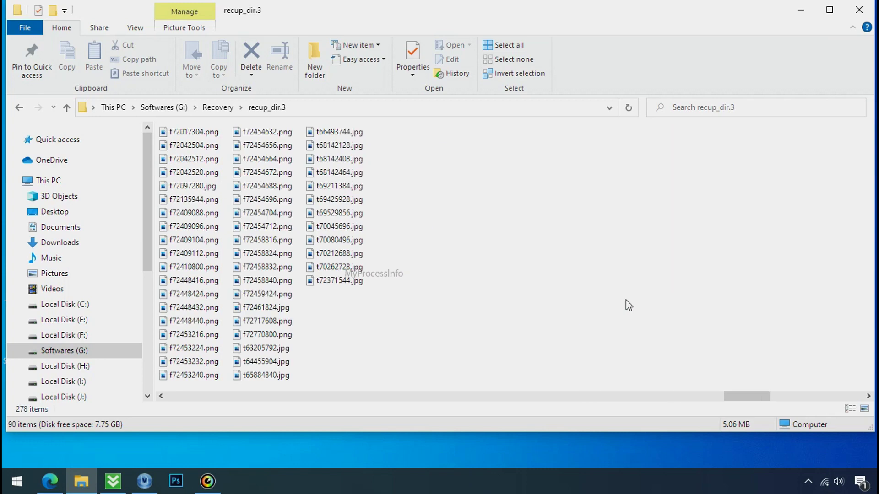